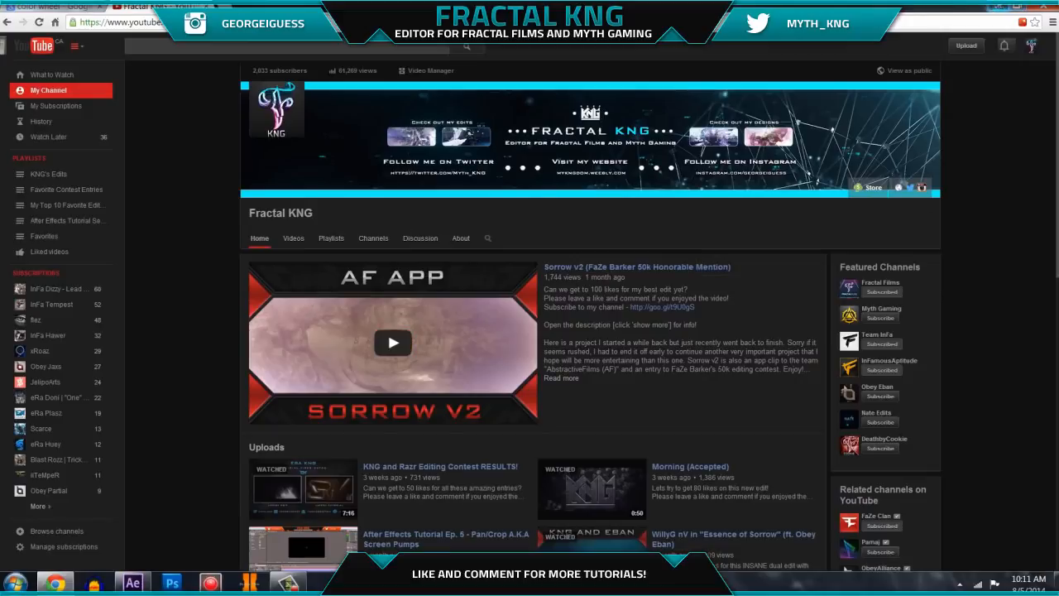
Switch from the web browser to the open After Effects project
{"action": "left_click", "coordinate": [997, 7]}
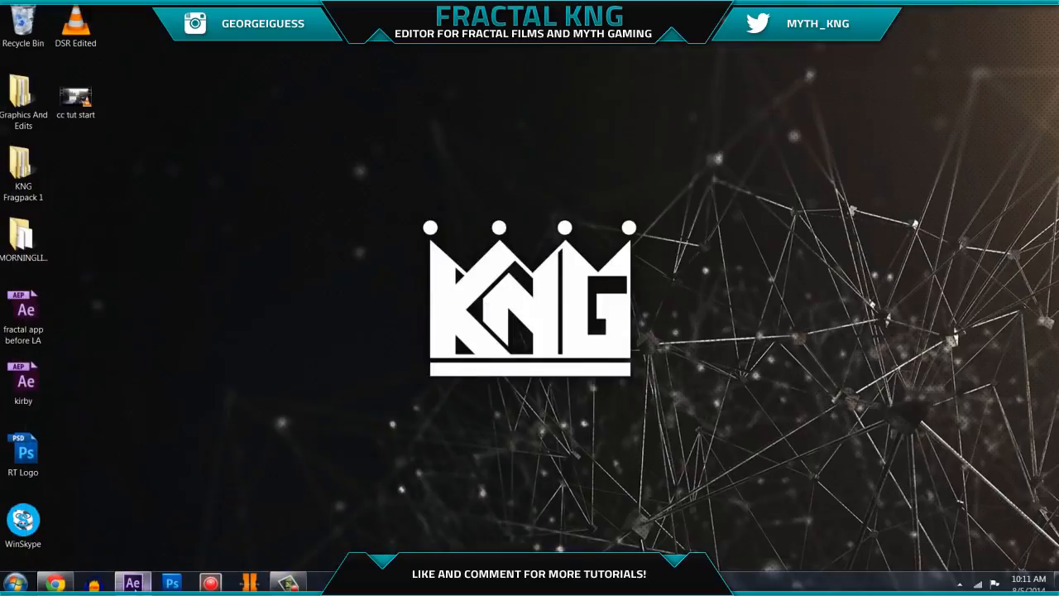
{"action": "mouse_move", "coordinate": [134, 586]}
{"action": "left_click", "coordinate": [133, 513]}
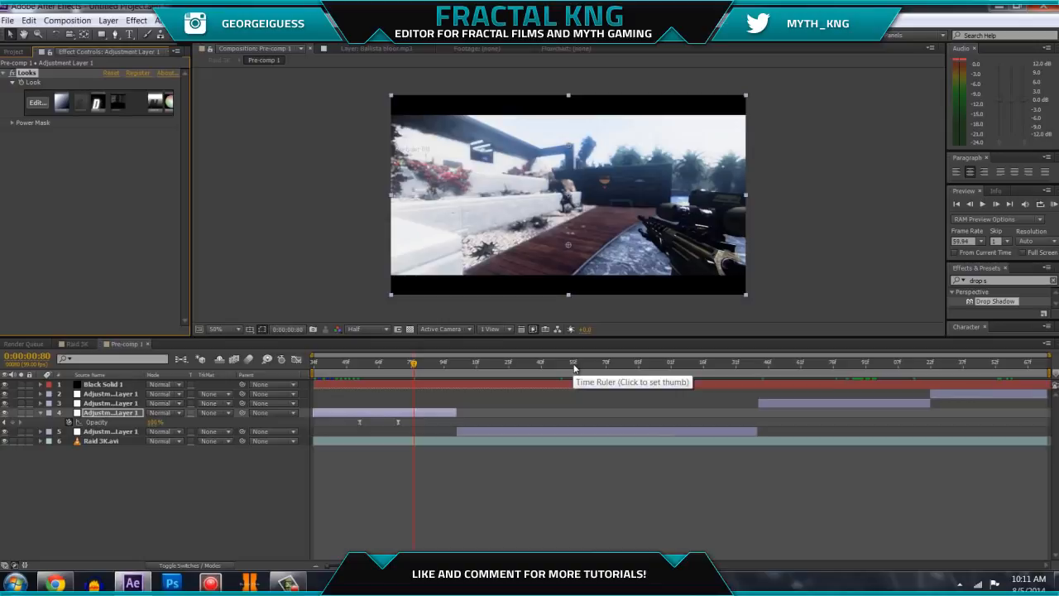
Preview the color-graded footage at several times across the different adjustment layers in Pre-comp 1
{"action": "left_click", "coordinate": [857, 365]}
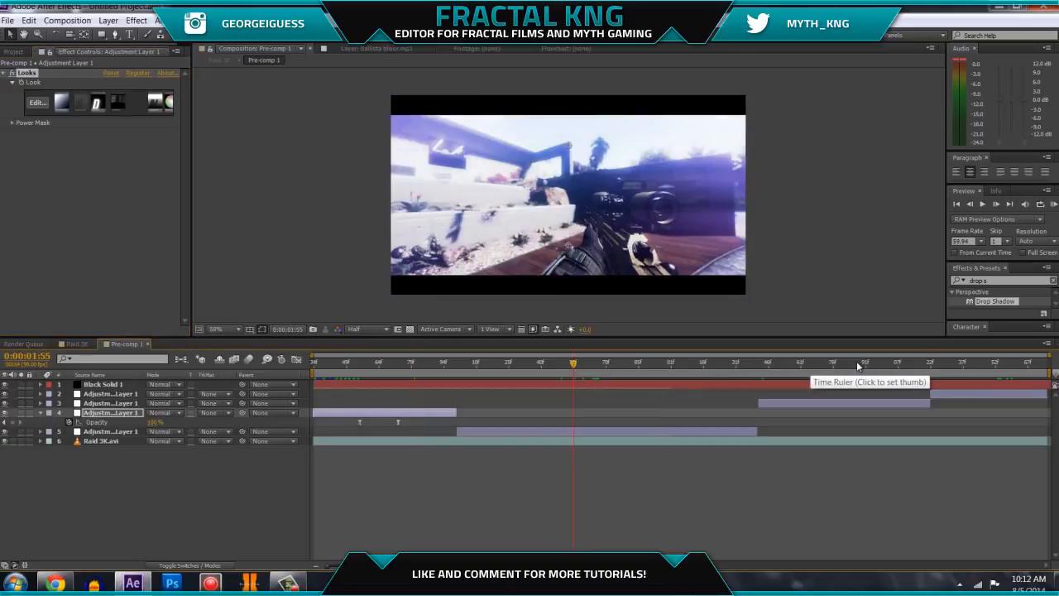
{"action": "left_click", "coordinate": [1002, 371]}
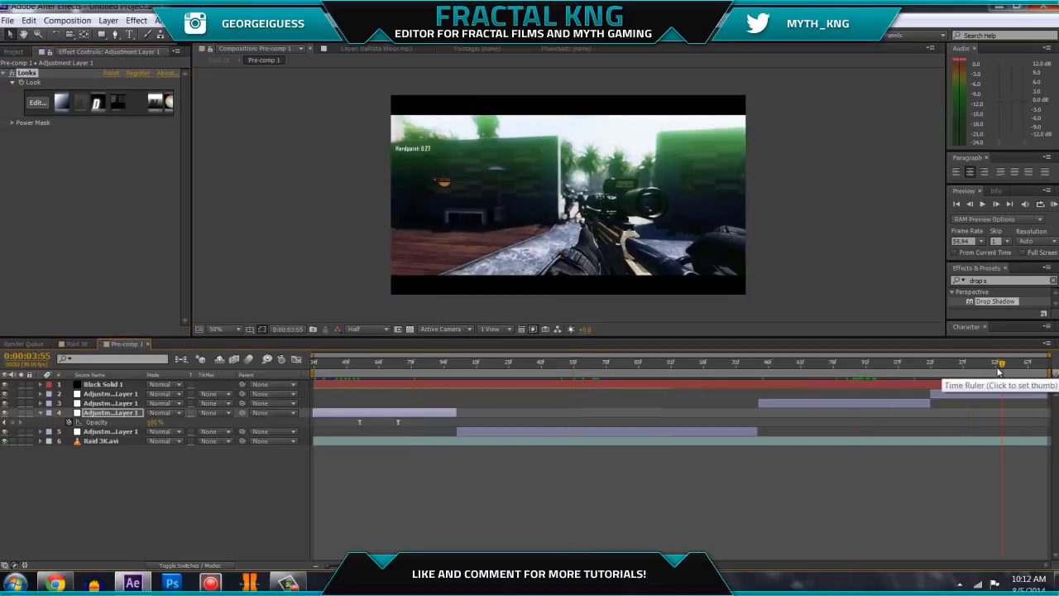
{"action": "left_click", "coordinate": [579, 364]}
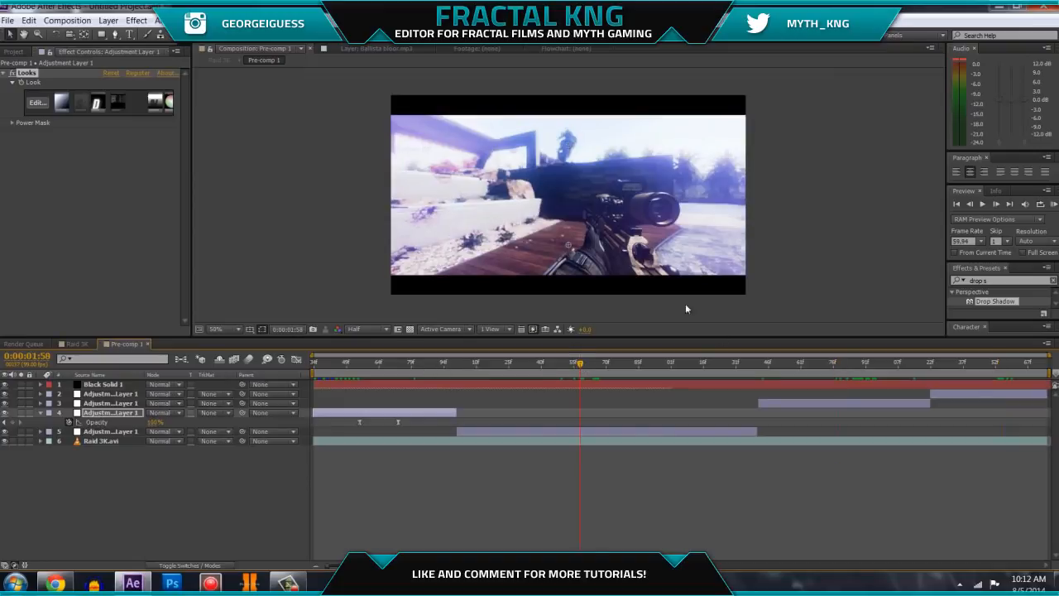
Go to 0:00:00:78, open the Adjustment Layer 1 look in the Magic Bullet Looks editor and show the Color Contrast settings
{"action": "left_click", "coordinate": [409, 367]}
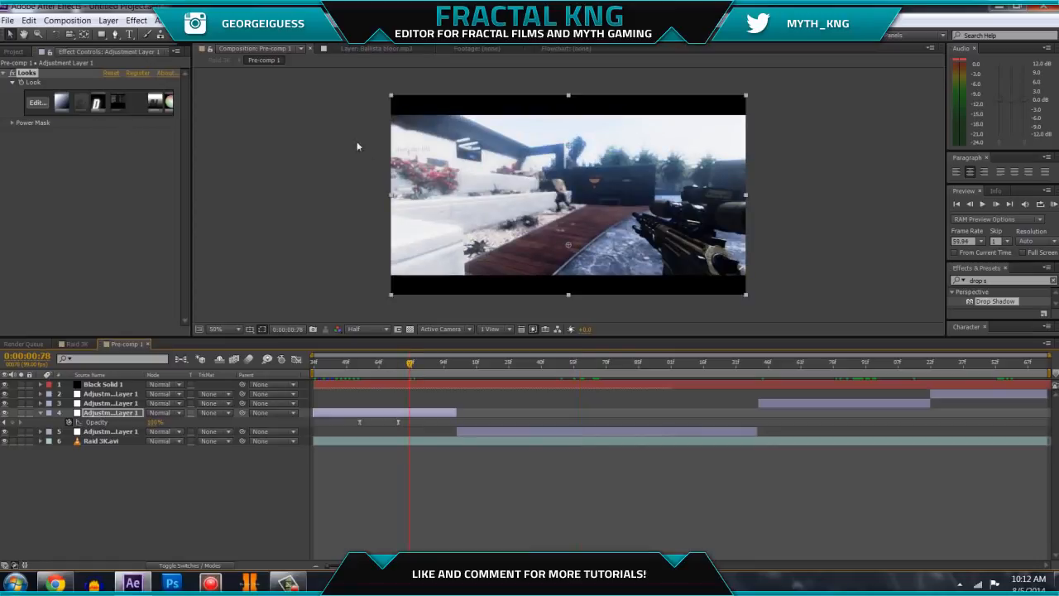
{"action": "left_click", "coordinate": [37, 103]}
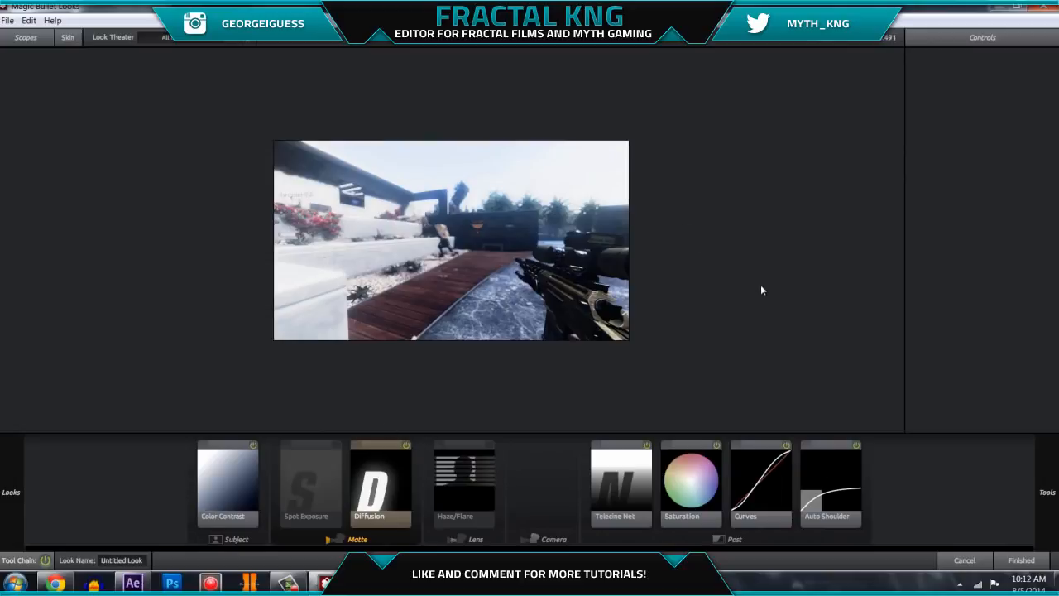
{"action": "left_click", "coordinate": [253, 482]}
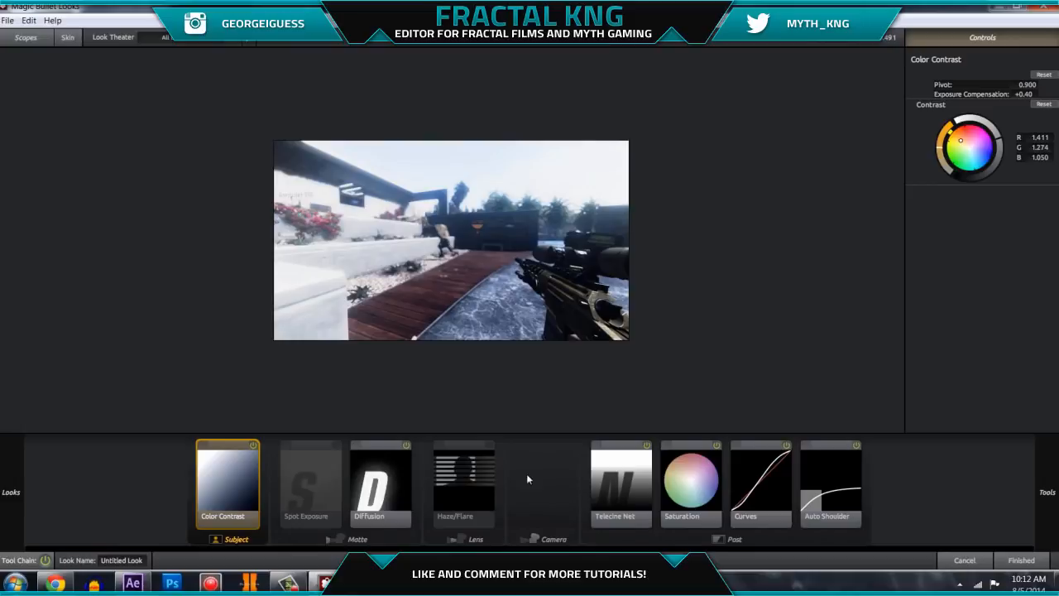
Compare the image with Color Contrast, Telecine Net, Saturation, Curves and Auto Shoulder disabled and enabled again
{"action": "left_click", "coordinate": [253, 447]}
{"action": "left_click", "coordinate": [646, 445]}
{"action": "left_click", "coordinate": [716, 447]}
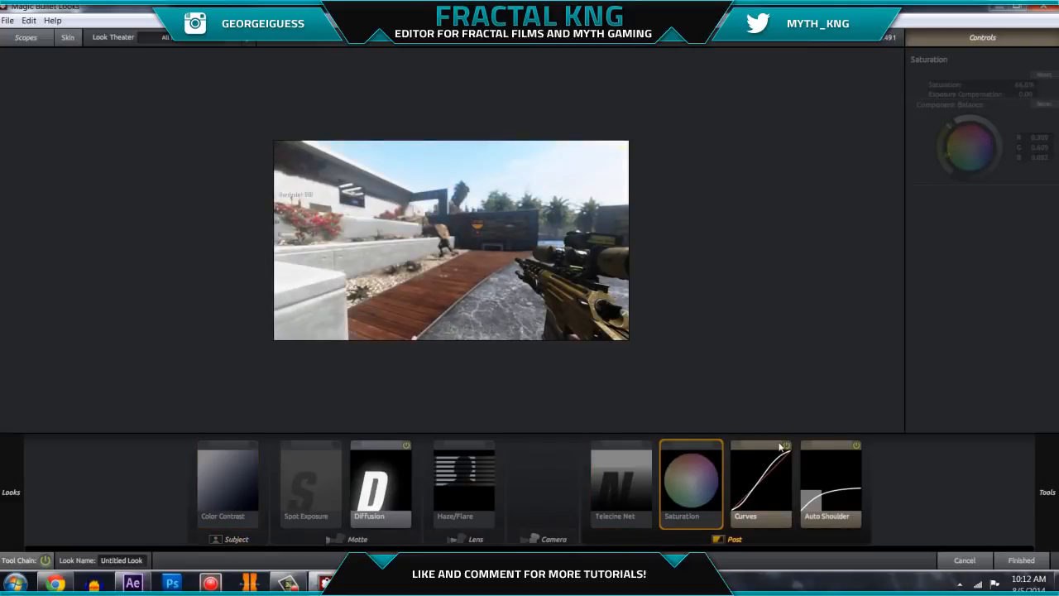
{"action": "left_click", "coordinate": [787, 446]}
{"action": "left_click", "coordinate": [858, 446]}
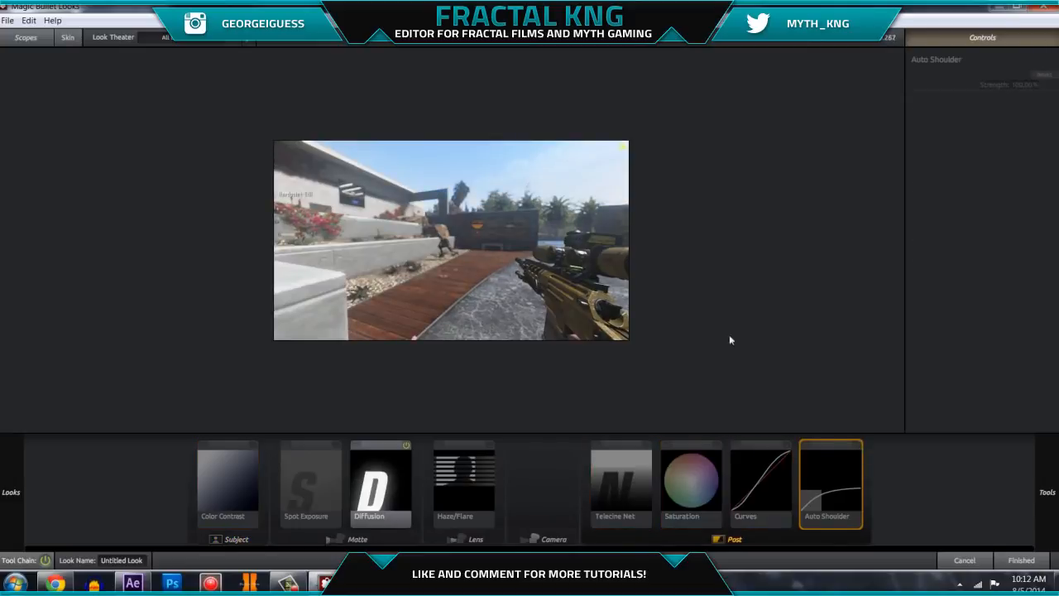
{"action": "left_click", "coordinate": [857, 446]}
{"action": "left_click", "coordinate": [787, 446]}
{"action": "left_click", "coordinate": [717, 447]}
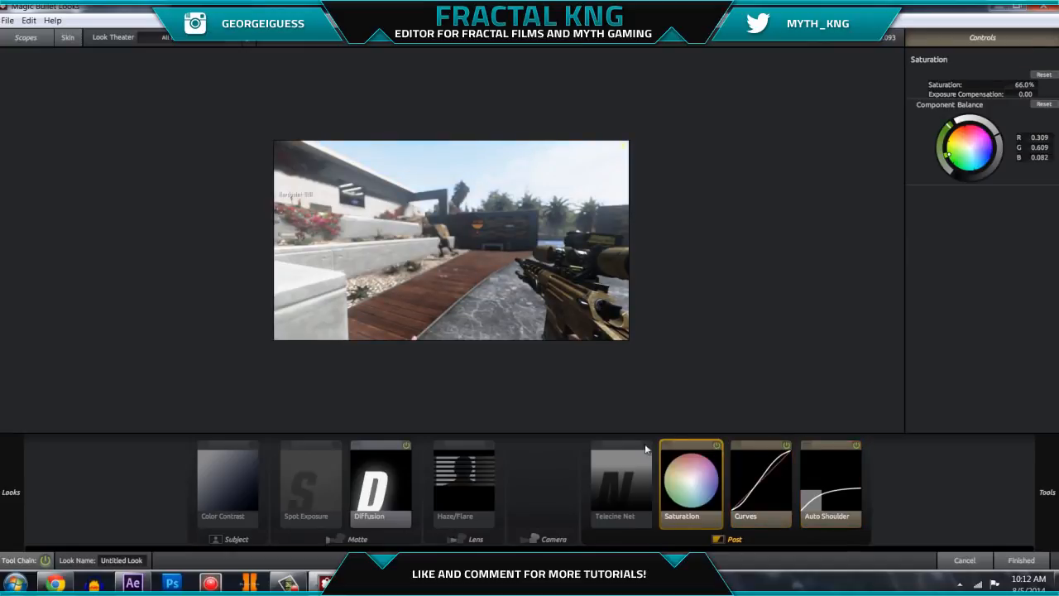
{"action": "left_click", "coordinate": [646, 446]}
{"action": "left_click", "coordinate": [253, 446]}
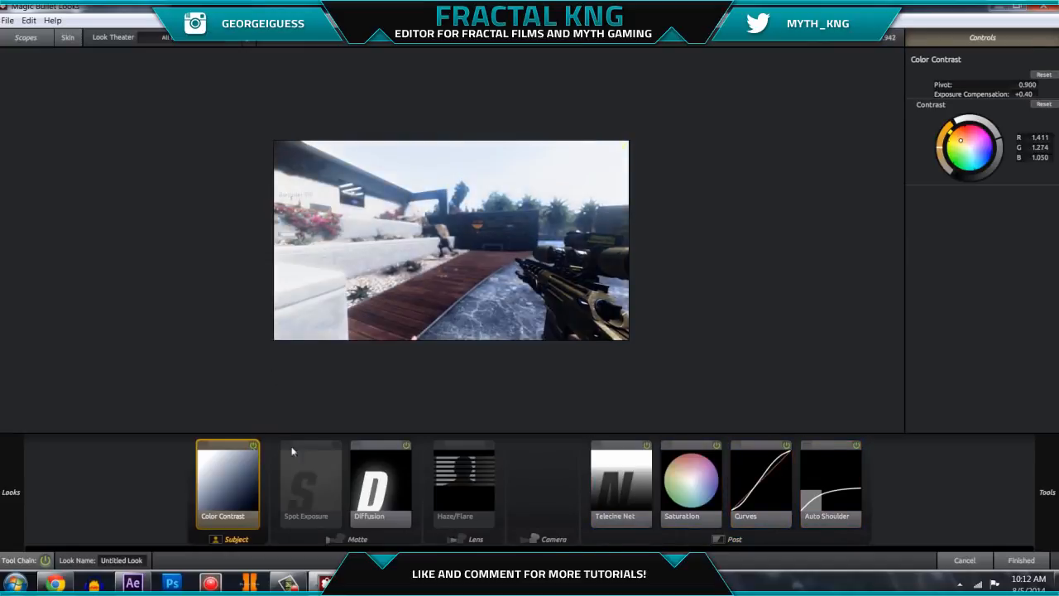
Enable the Spot Exposure tool and show the Diffusion settings
{"action": "left_click", "coordinate": [337, 446]}
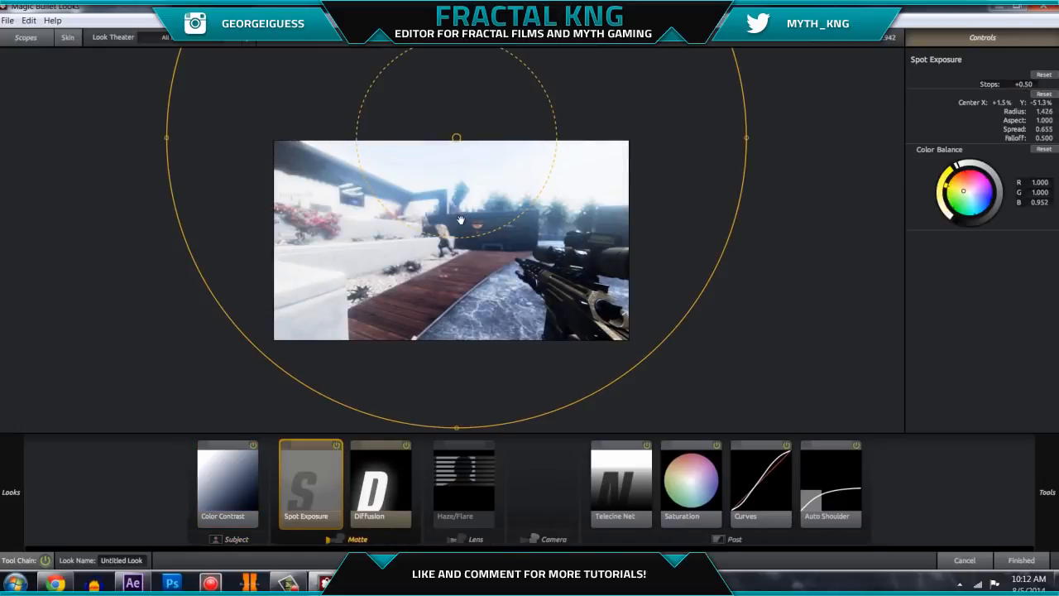
{"action": "left_click", "coordinate": [435, 471]}
{"action": "left_click", "coordinate": [404, 475]}
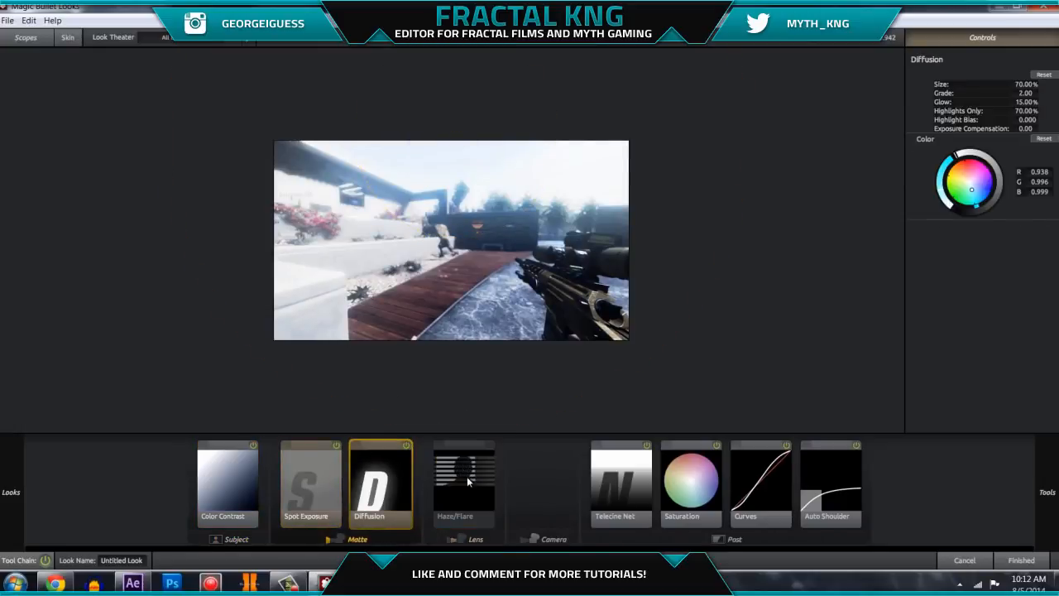
Try the look with Haze/Flare enabled and Diffusion disabled, and restore both tools to their previous states
{"action": "left_click", "coordinate": [467, 476]}
{"action": "left_click", "coordinate": [405, 446]}
{"action": "left_click", "coordinate": [489, 447]}
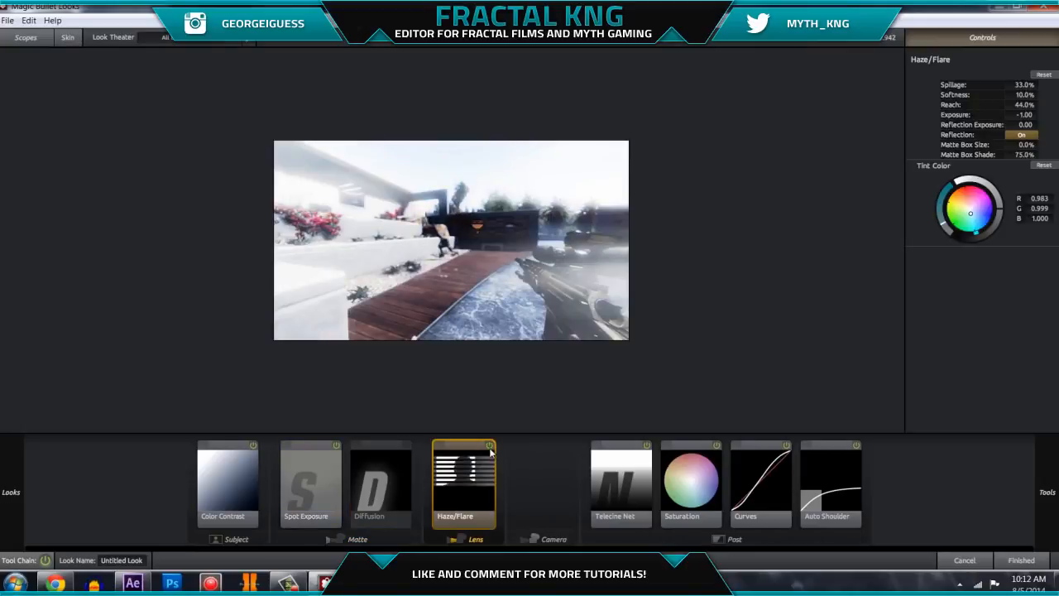
{"action": "left_click", "coordinate": [406, 446]}
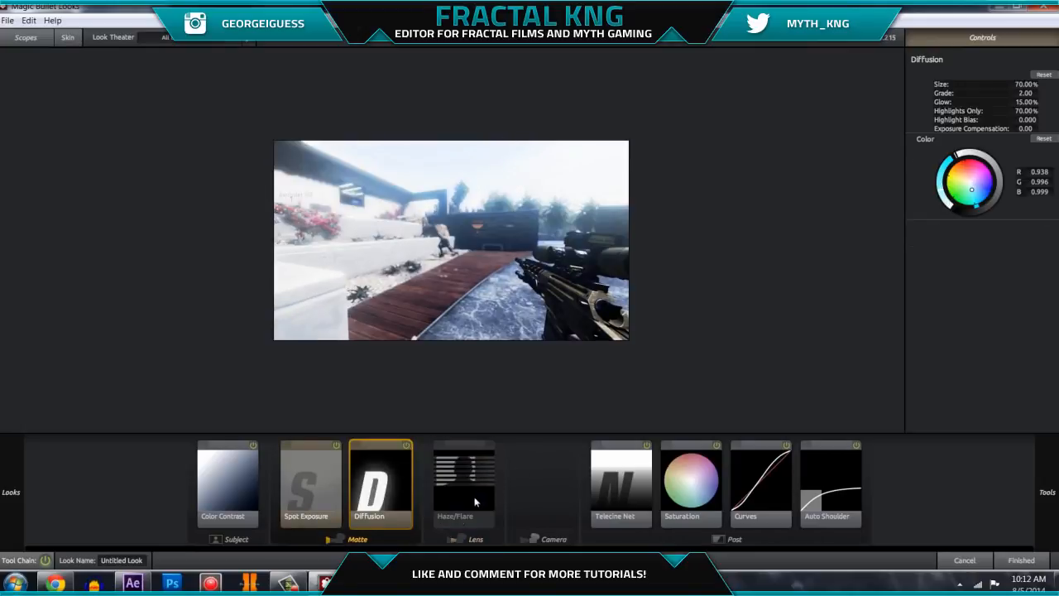
{"action": "left_click", "coordinate": [468, 485]}
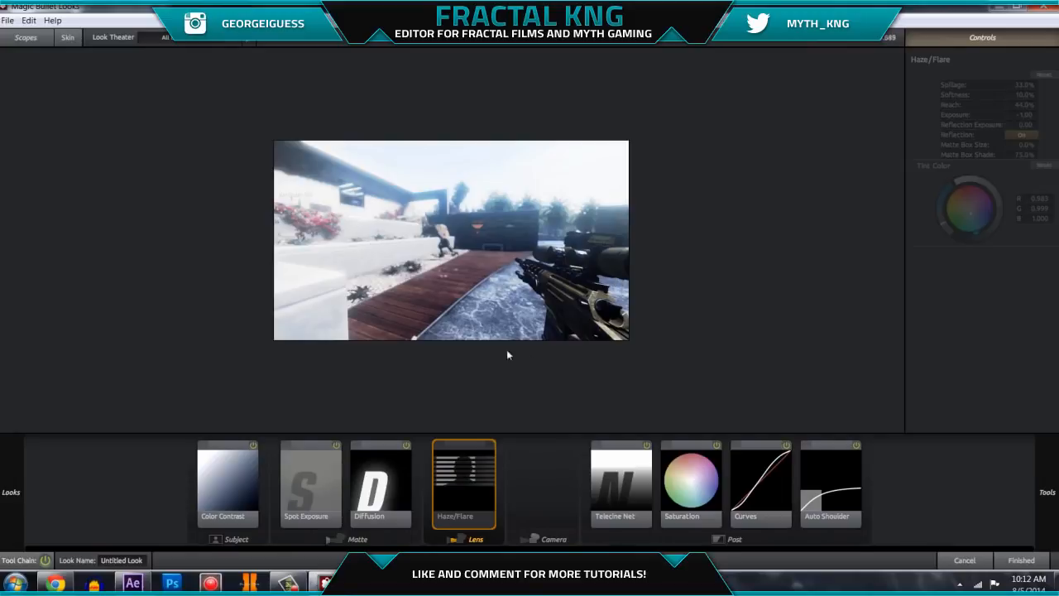
Select Color Contrast in the tool chain and browse the available Subject tools
{"action": "left_click", "coordinate": [230, 496]}
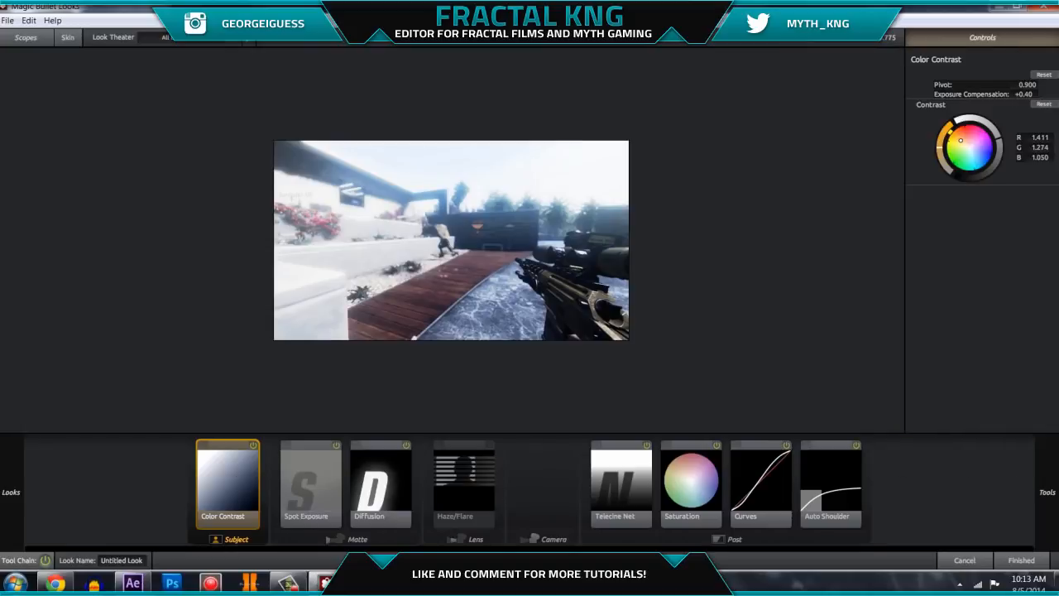
{"action": "mouse_move", "coordinate": [1047, 492]}
{"action": "scroll", "coordinate": [899, 200], "scroll_direction": "down", "scroll_amount": 4}
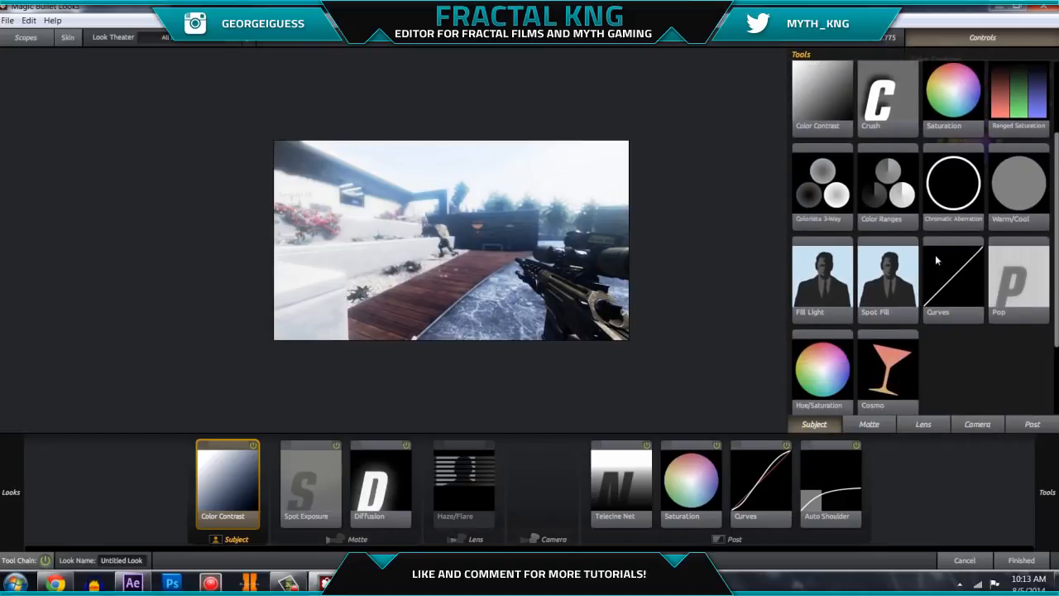
{"action": "scroll", "coordinate": [943, 256], "scroll_direction": "down", "scroll_amount": 3}
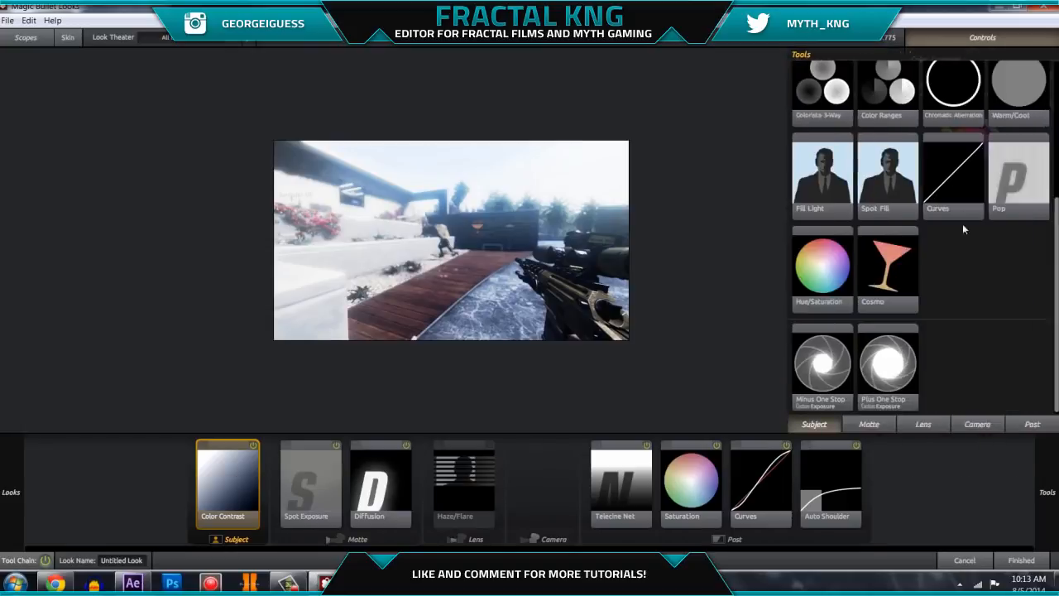
{"action": "scroll", "coordinate": [951, 223], "scroll_direction": "up", "scroll_amount": 4}
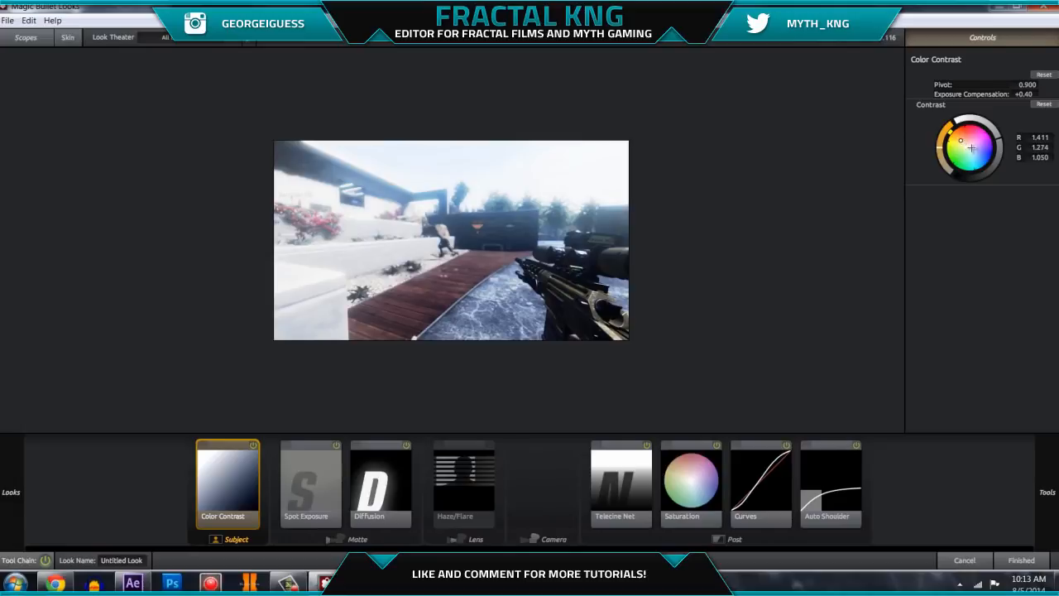
Try pushing the Color Contrast wheel far toward orange, to R 2.372, G 1.329, B 0.033, and revert it
{"action": "left_click_drag", "start_coordinate": [962, 142], "coordinate": [949, 126]}
{"action": "left_click_drag", "start_coordinate": [885, 48], "coordinate": [853, 12]}
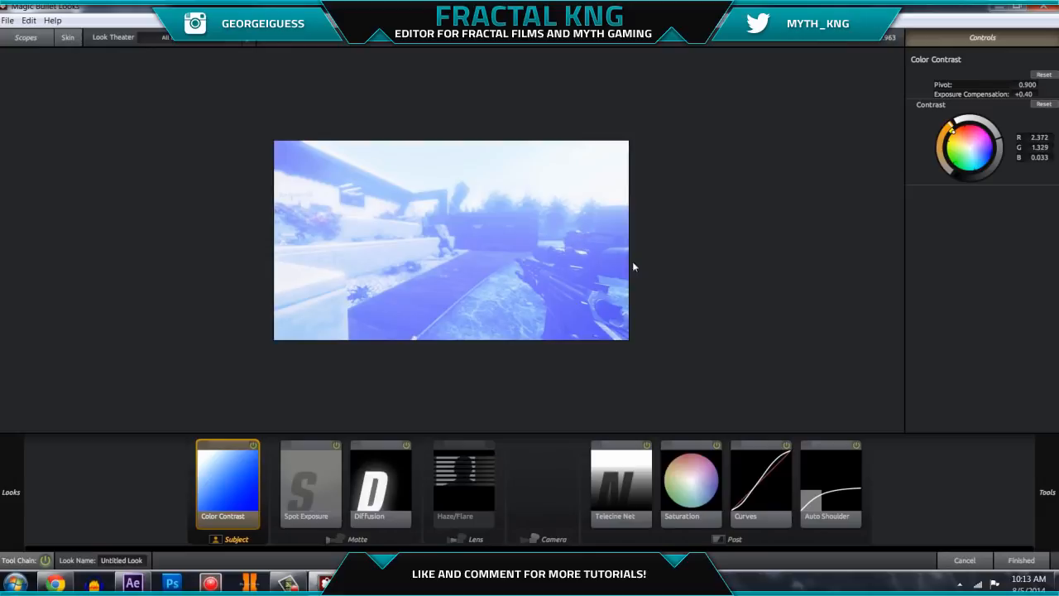
{"action": "key", "text": "ctrl+z"}
Try shifting the Color Contrast wheel toward blue, to R 1.153, G 1.184, B 1.394, and revert it
{"action": "left_click_drag", "start_coordinate": [960, 140], "coordinate": [1034, 187]}
{"action": "mouse_move", "coordinate": [969, 151]}
{"action": "left_mouse_down"}
{"action": "mouse_move", "coordinate": [950, 130]}
{"action": "mouse_move", "coordinate": [976, 150]}
{"action": "left_mouse_up"}
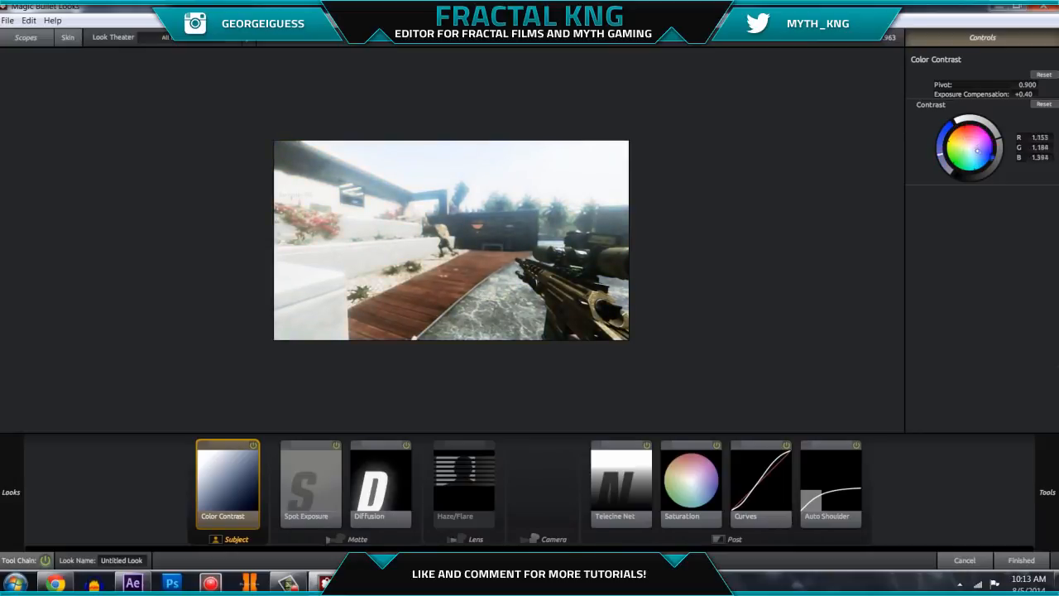
{"action": "key", "text": "ctrl+z"}
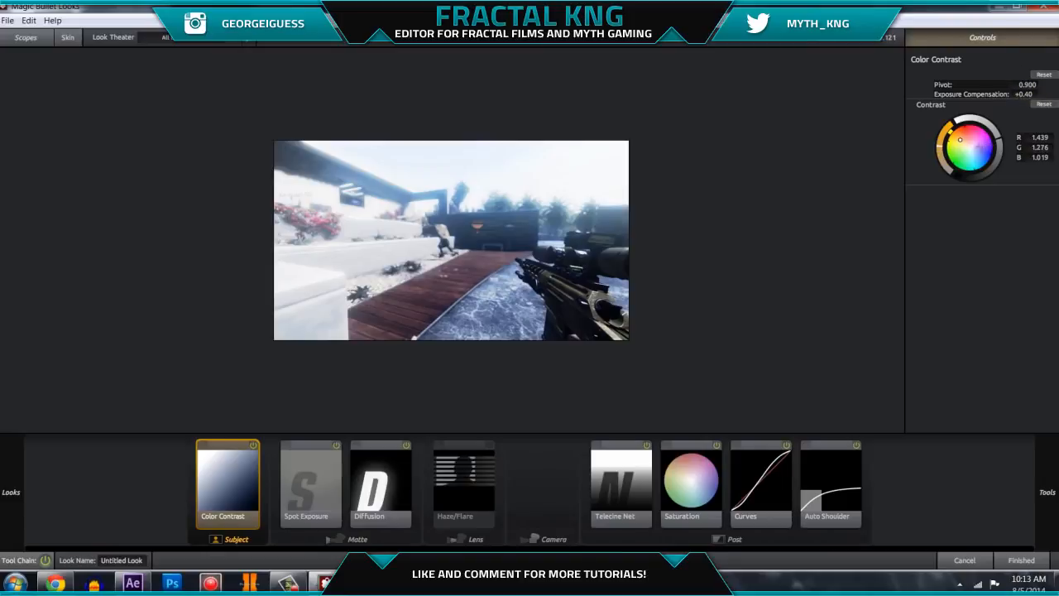
Adjust the Color Contrast wheel slightly toward orange, to about R 1.575, G 1.213, B 0.946
{"action": "left_click_drag", "start_coordinate": [959, 142], "coordinate": [952, 126]}
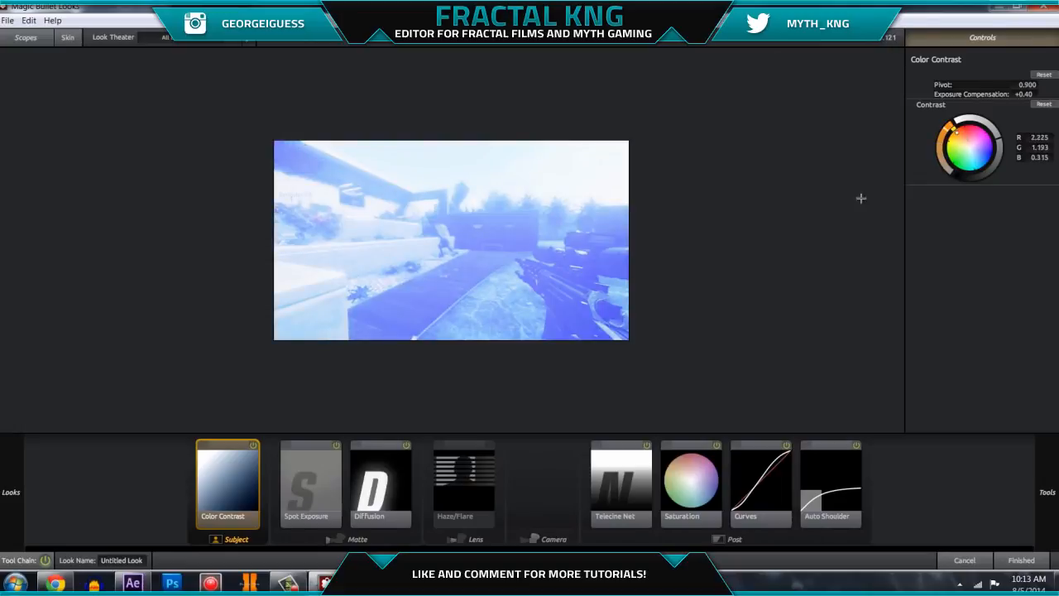
{"action": "key", "text": "ctrl+z"}
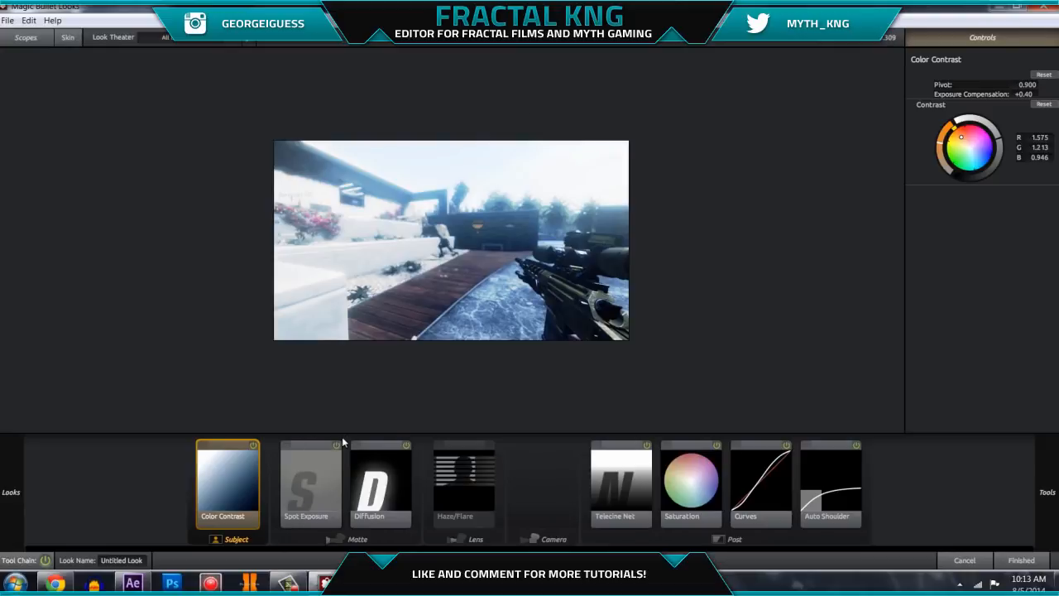
Select Spot Exposure and compare the image with the tool disabled and enabled
{"action": "left_click", "coordinate": [325, 483]}
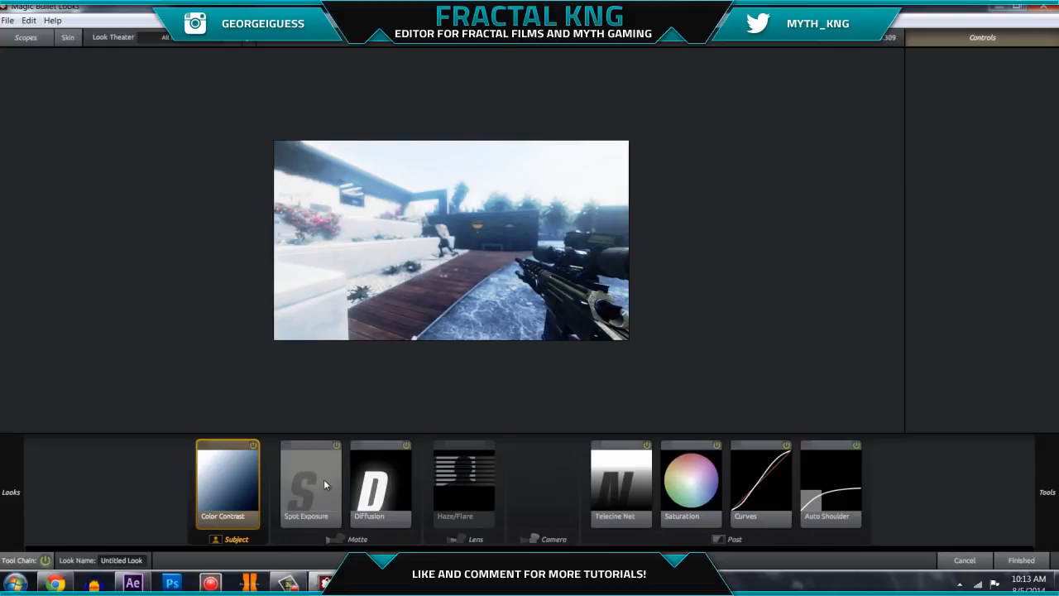
{"action": "left_click", "coordinate": [335, 447]}
{"action": "left_click", "coordinate": [335, 447]}
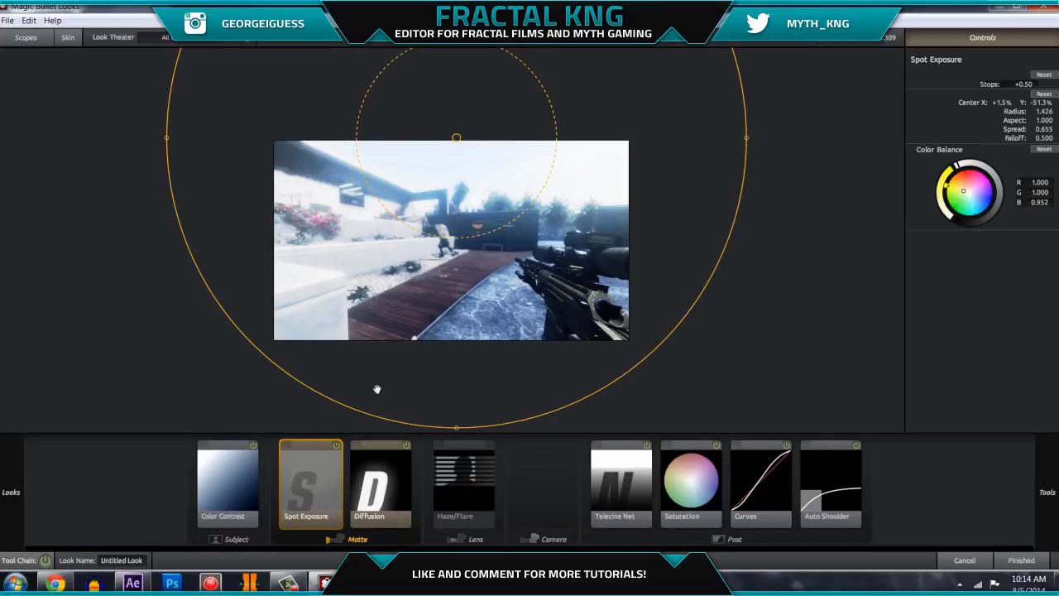
{"action": "left_click", "coordinate": [336, 445]}
{"action": "left_click", "coordinate": [336, 445]}
Try a neutral Spot Exposure color balance of 0.984 for R, G and B, undo it, and recheck the tool's effect
{"action": "left_click", "coordinate": [971, 192]}
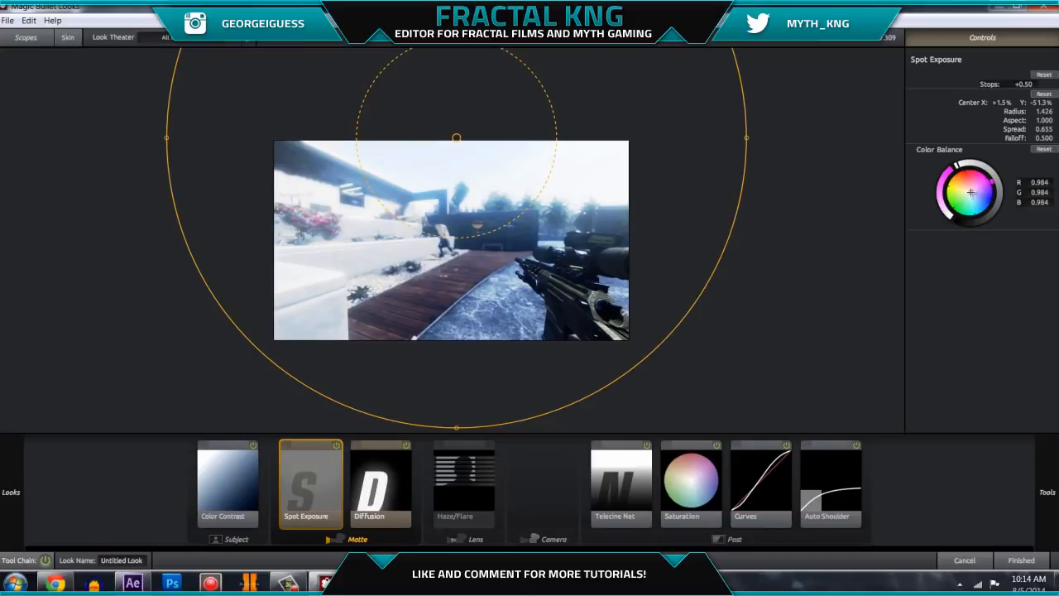
{"action": "key", "text": "ctrl+z"}
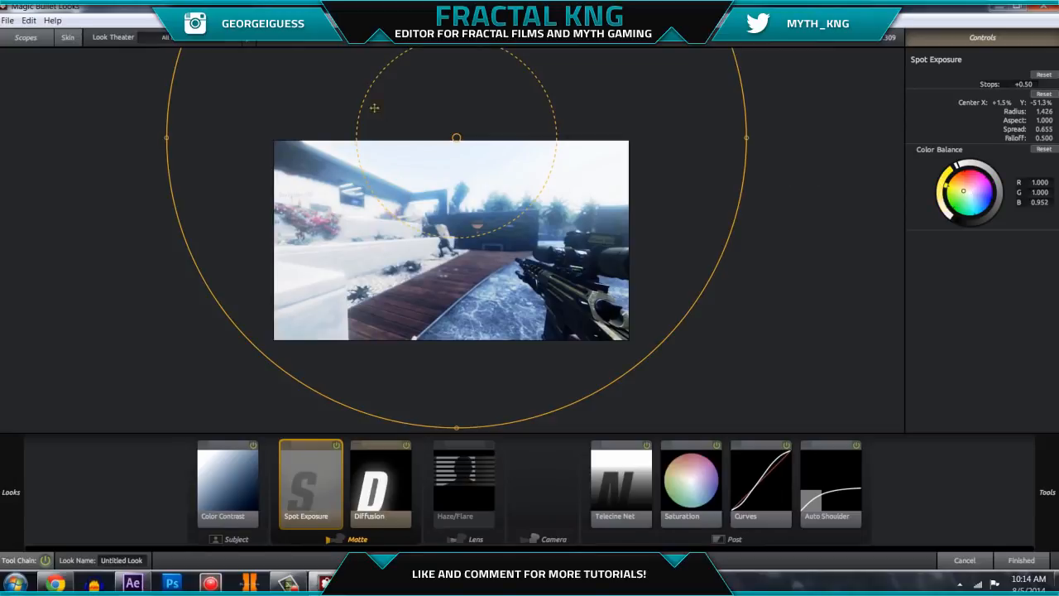
{"action": "left_click", "coordinate": [336, 446]}
{"action": "left_click", "coordinate": [336, 446]}
Check the Diffusion settings, and compare the image repeatedly with Telecine Net disabled and enabled
{"action": "left_click", "coordinate": [404, 448]}
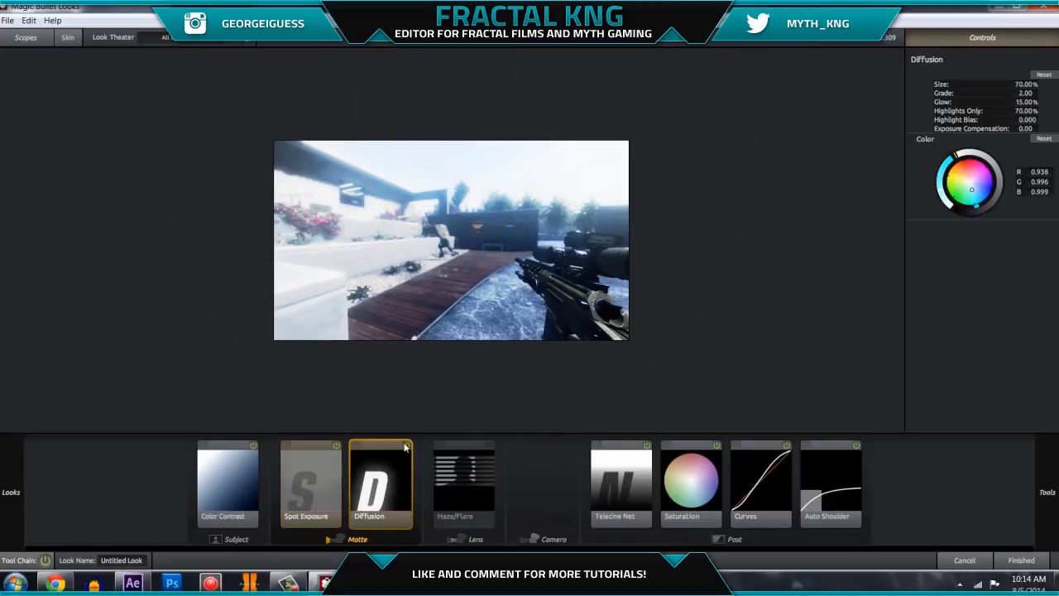
{"action": "left_click", "coordinate": [618, 480]}
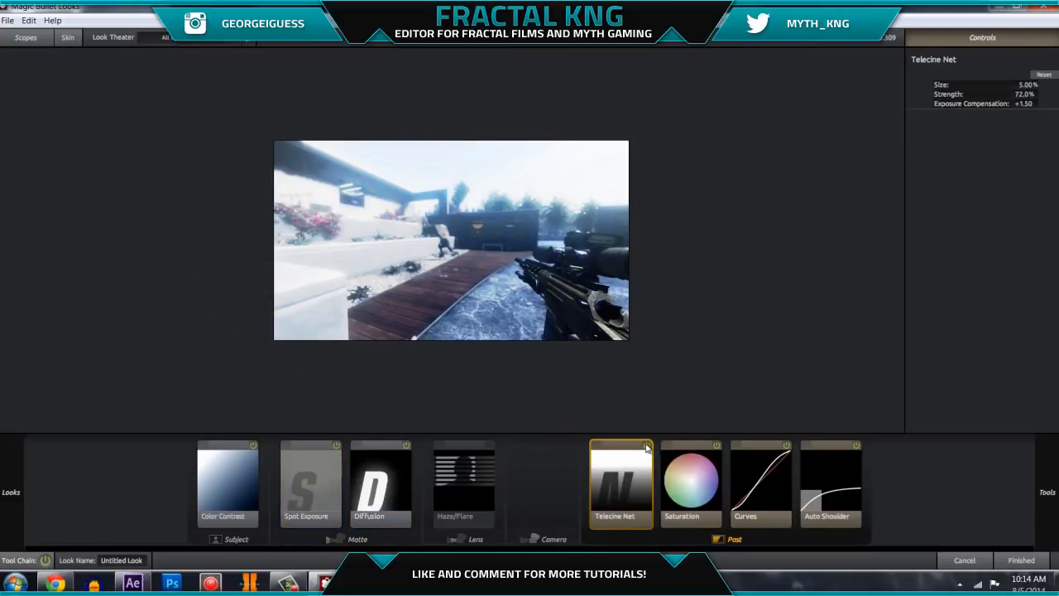
{"action": "left_click", "coordinate": [646, 445]}
{"action": "left_click", "coordinate": [646, 446]}
{"action": "left_click", "coordinate": [645, 446]}
{"action": "left_click", "coordinate": [646, 445]}
{"action": "left_click", "coordinate": [646, 446]}
{"action": "left_click", "coordinate": [646, 446]}
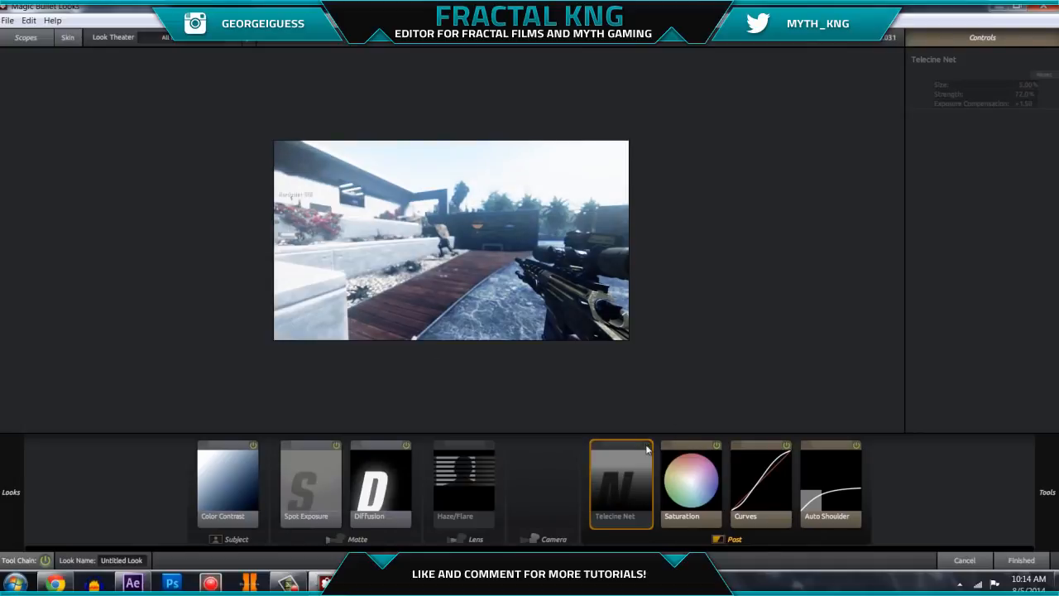
{"action": "left_click", "coordinate": [646, 445]}
{"action": "left_click", "coordinate": [646, 446]}
Try the Saturation tool at 0% saturation and with a neutral component balance of 0.609 for R, G and B, and undo both changes
{"action": "left_click", "coordinate": [693, 496]}
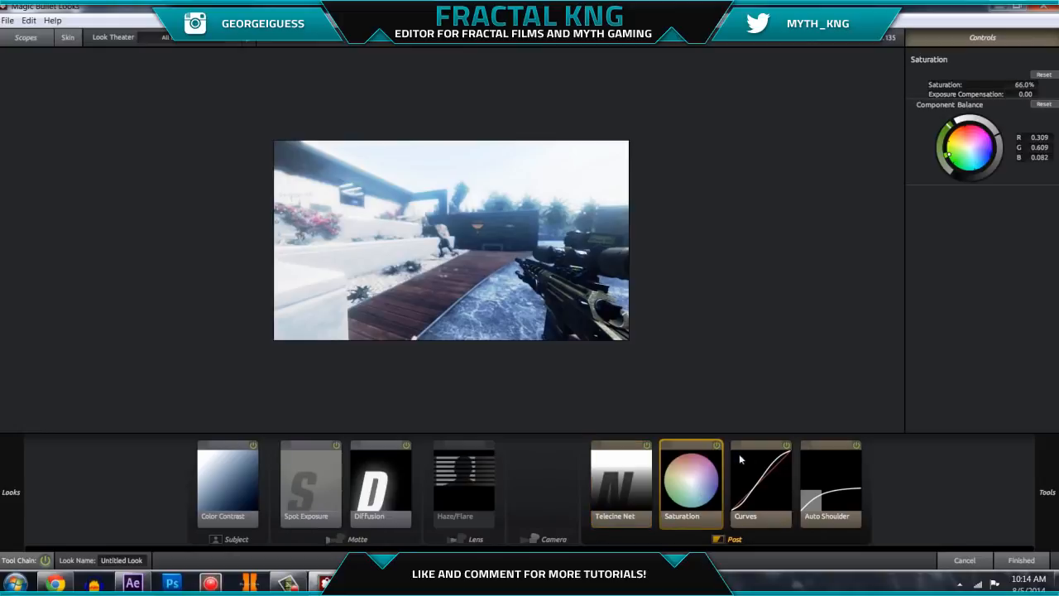
{"action": "left_click", "coordinate": [716, 446]}
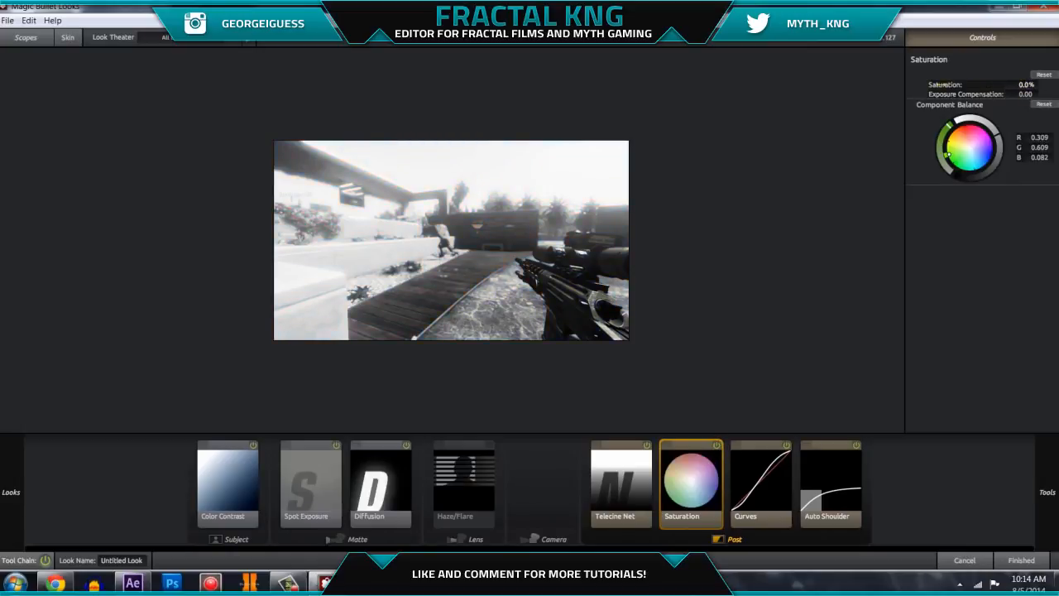
{"action": "left_click", "coordinate": [1043, 102]}
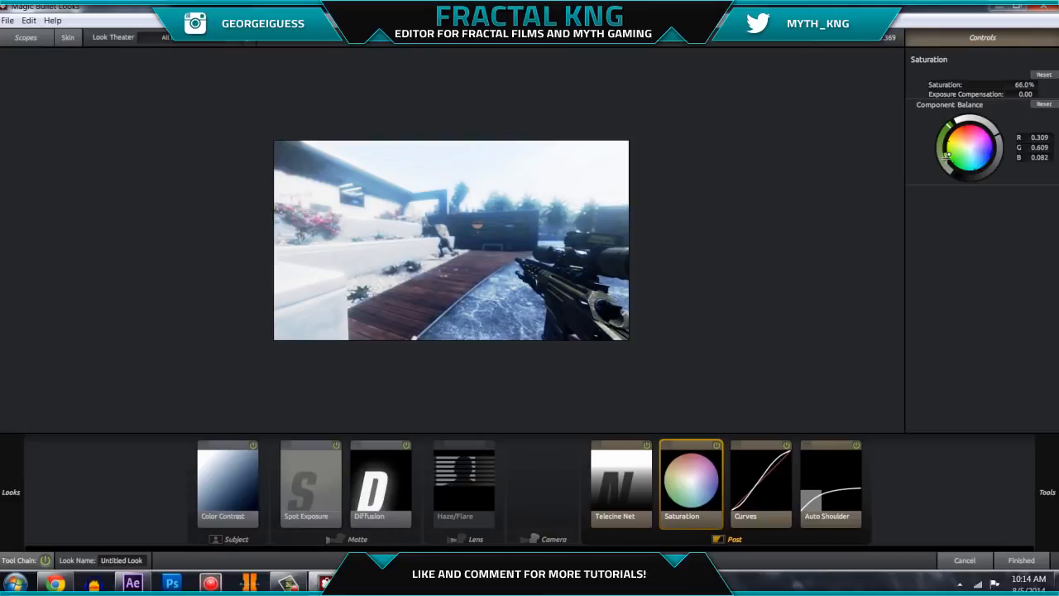
{"action": "left_click", "coordinate": [969, 148]}
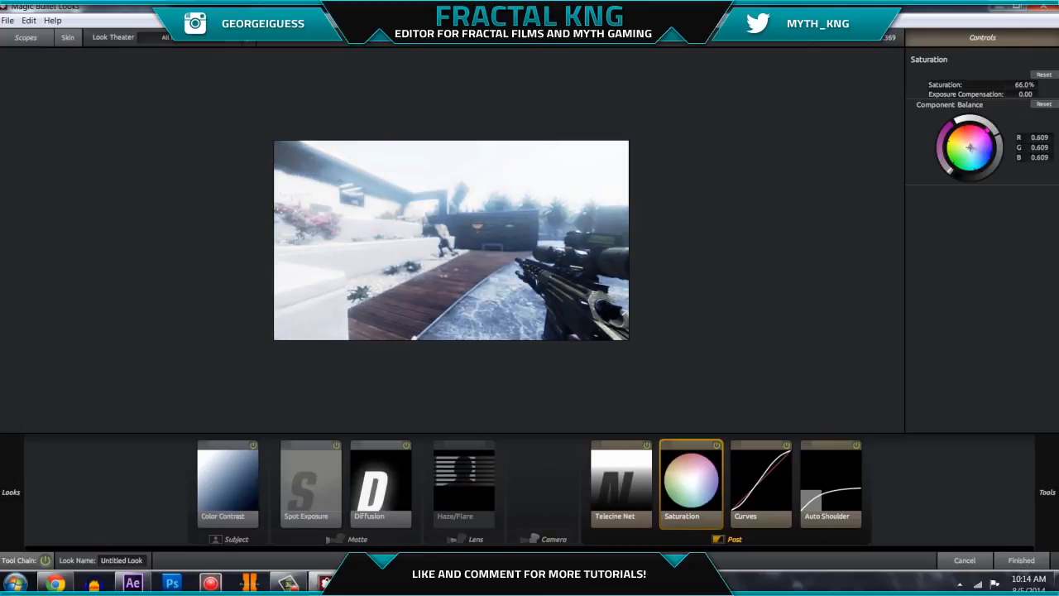
{"action": "key", "text": "ctrl+z"}
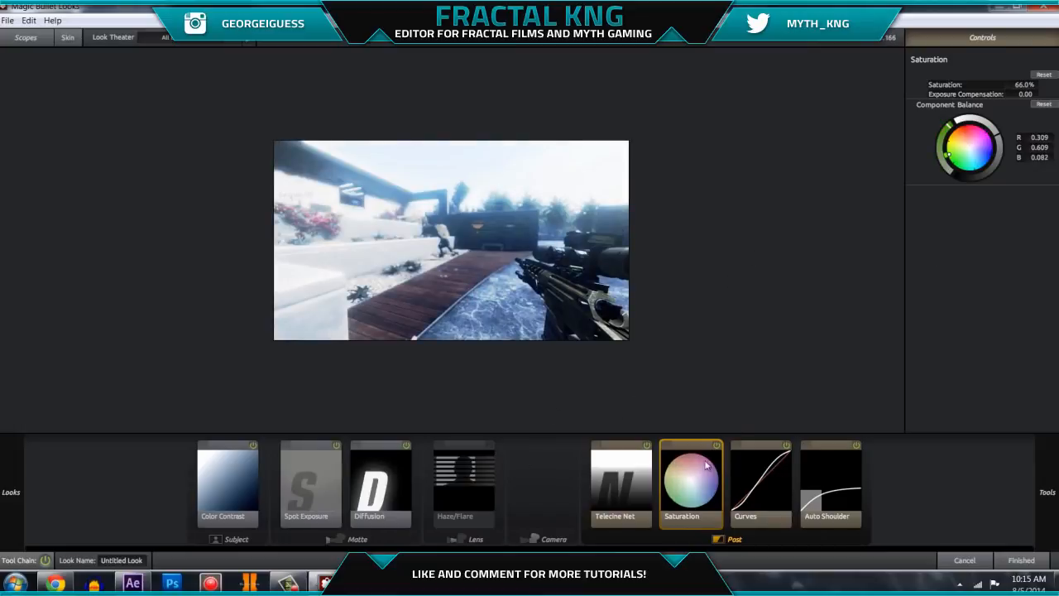
Select Curves, dismiss the Windows color scheme dialog, and compare the image repeatedly with Curves disabled and enabled
{"action": "left_click", "coordinate": [752, 480]}
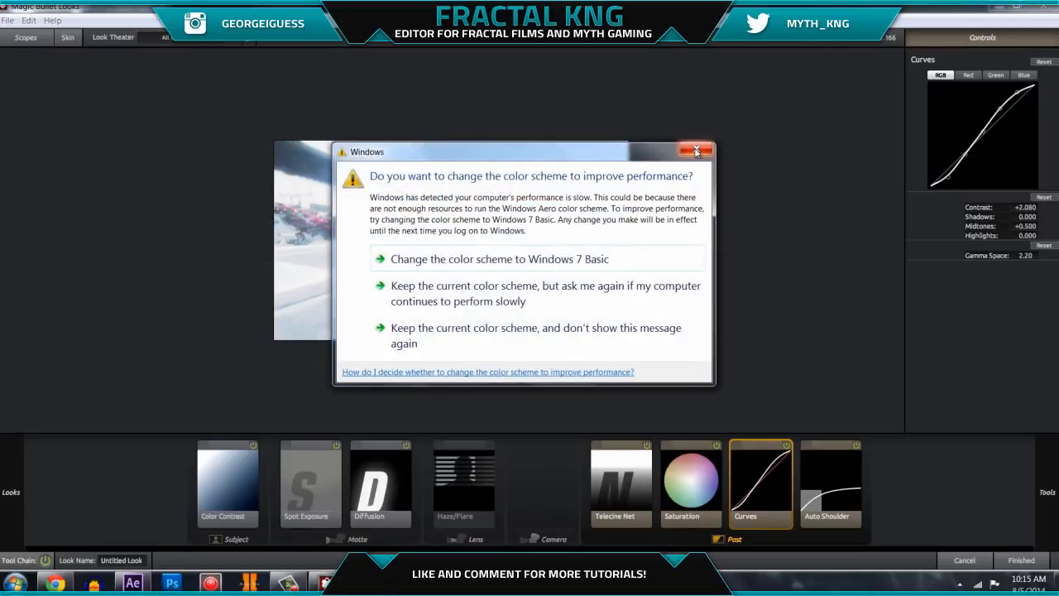
{"action": "left_click", "coordinate": [693, 152]}
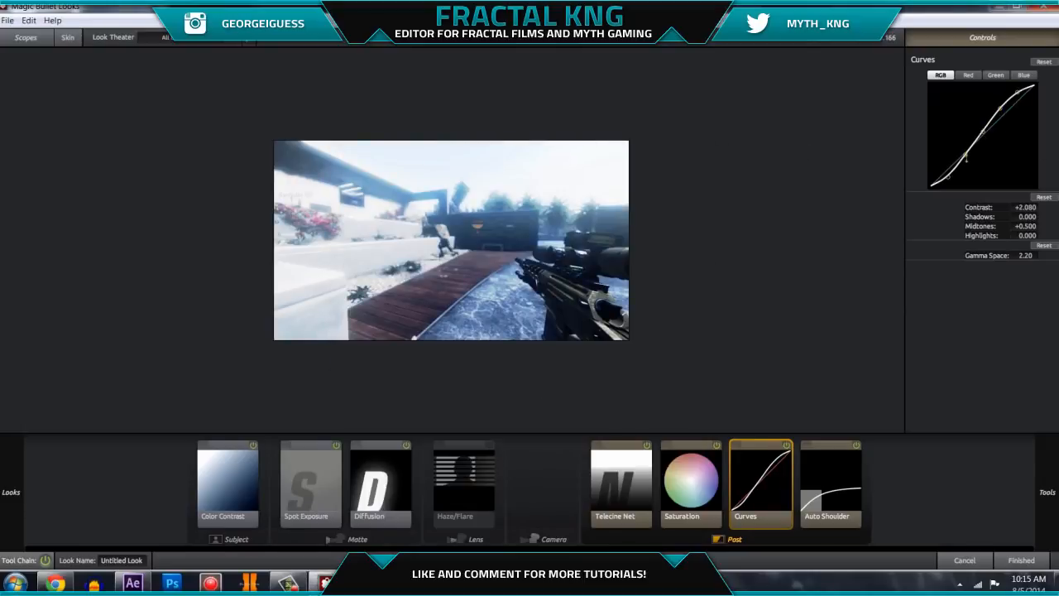
{"action": "left_click", "coordinate": [785, 446]}
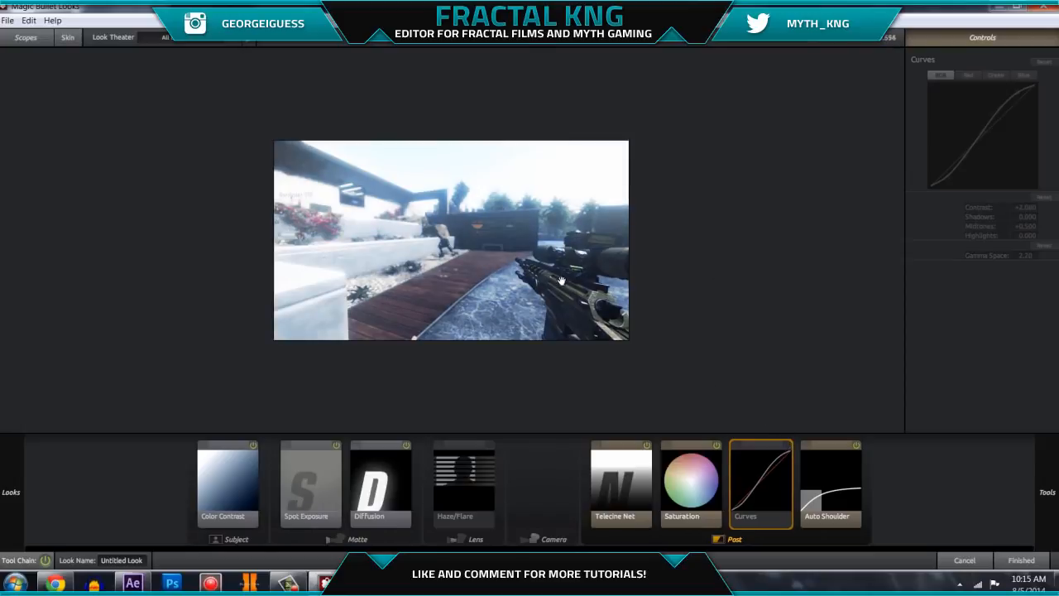
{"action": "left_click", "coordinate": [786, 446]}
{"action": "left_click", "coordinate": [786, 446]}
{"action": "left_click", "coordinate": [786, 446]}
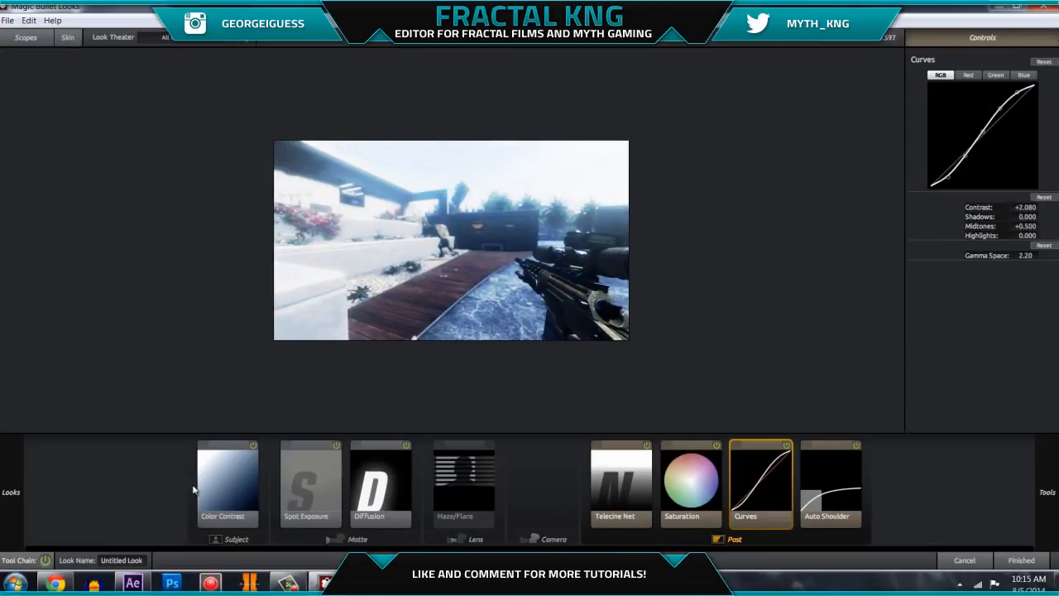
Select Auto Shoulder and compare the image highlights repeatedly with the tool disabled and enabled
{"action": "left_click", "coordinate": [243, 491]}
{"action": "left_click", "coordinate": [776, 486]}
{"action": "left_click", "coordinate": [848, 483]}
{"action": "left_click", "coordinate": [856, 447]}
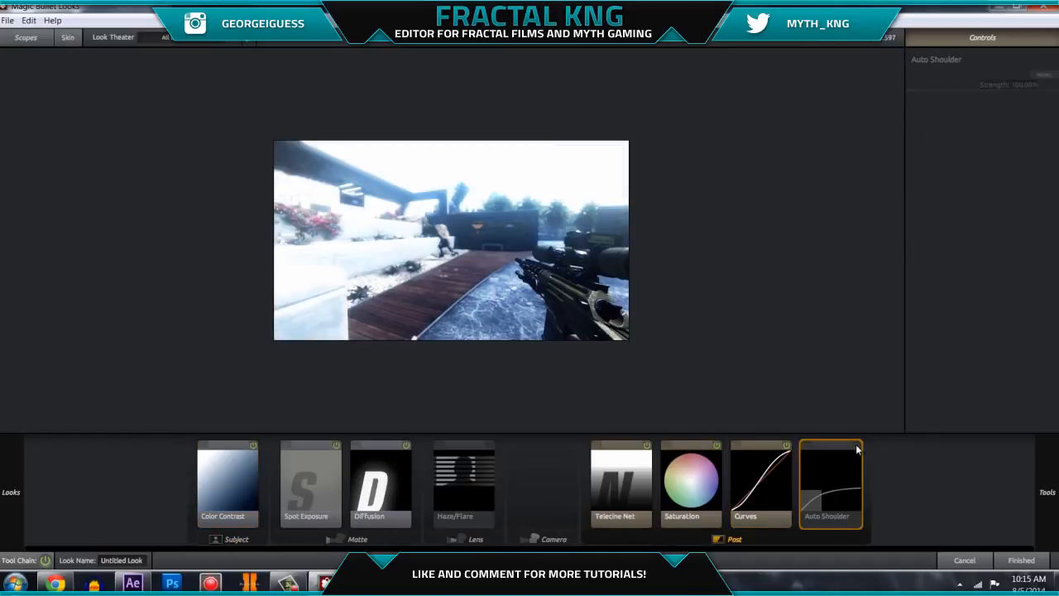
{"action": "left_click", "coordinate": [857, 448]}
{"action": "left_click", "coordinate": [857, 448]}
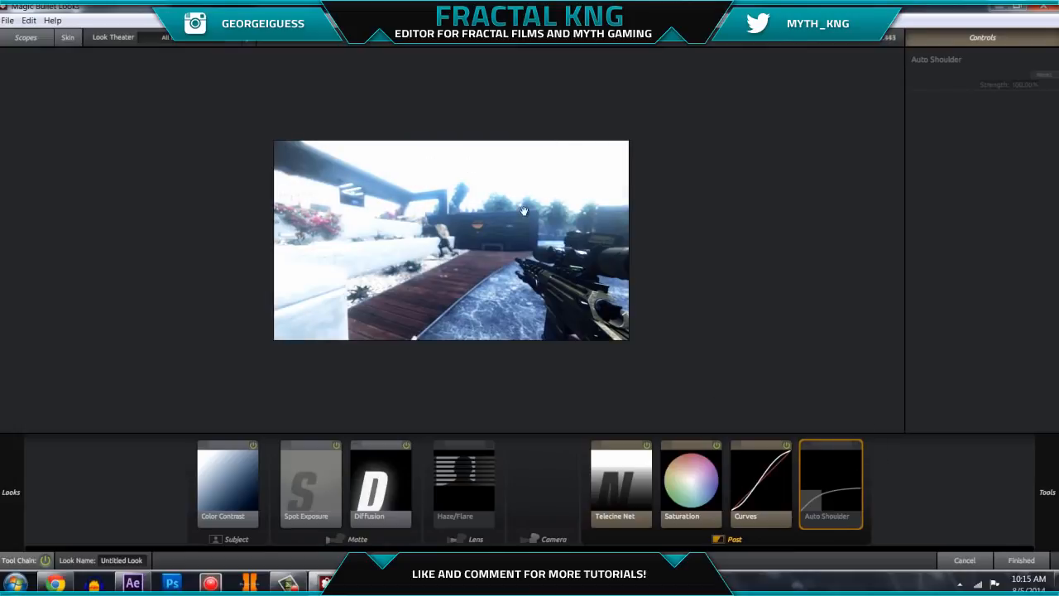
{"action": "left_click", "coordinate": [856, 445]}
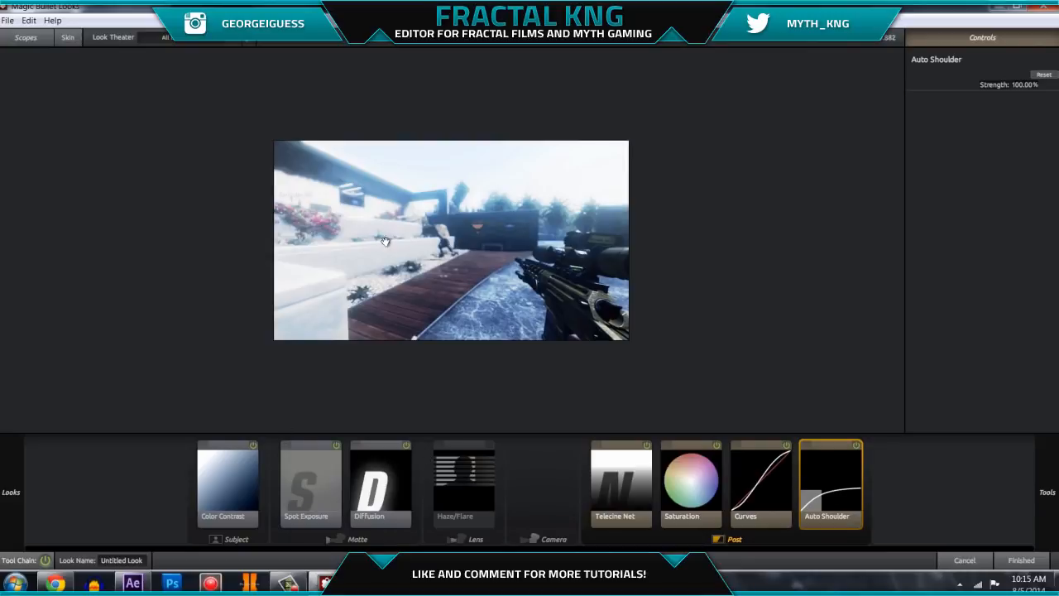
Review the settings of Diffusion, Auto Shoulder, Curves, Saturation and Telecine Net in turn
{"action": "left_click", "coordinate": [392, 482]}
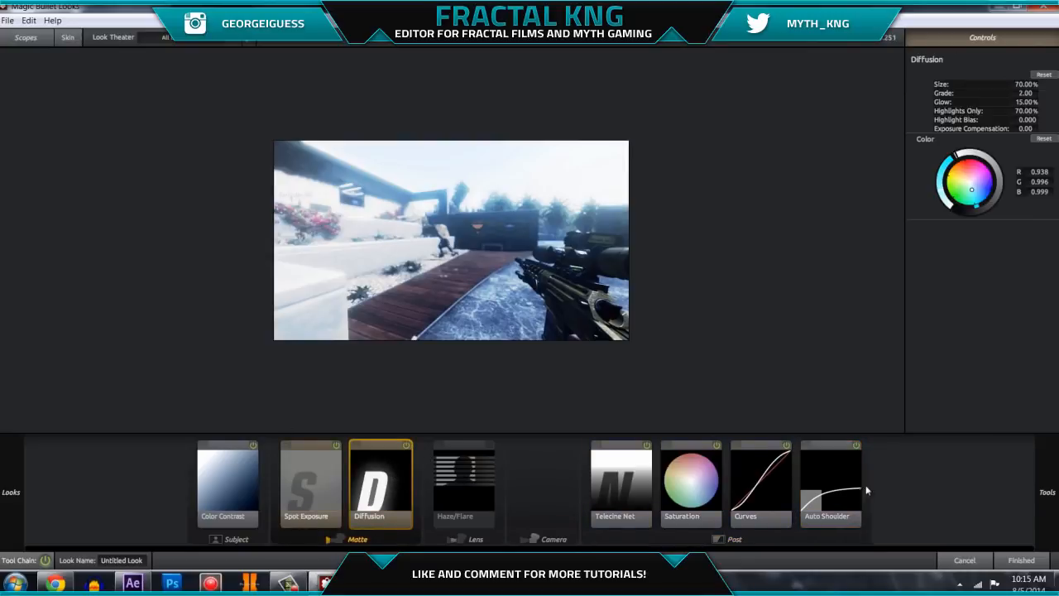
{"action": "left_click", "coordinate": [835, 486]}
{"action": "left_click", "coordinate": [761, 484]}
{"action": "left_click", "coordinate": [691, 480]}
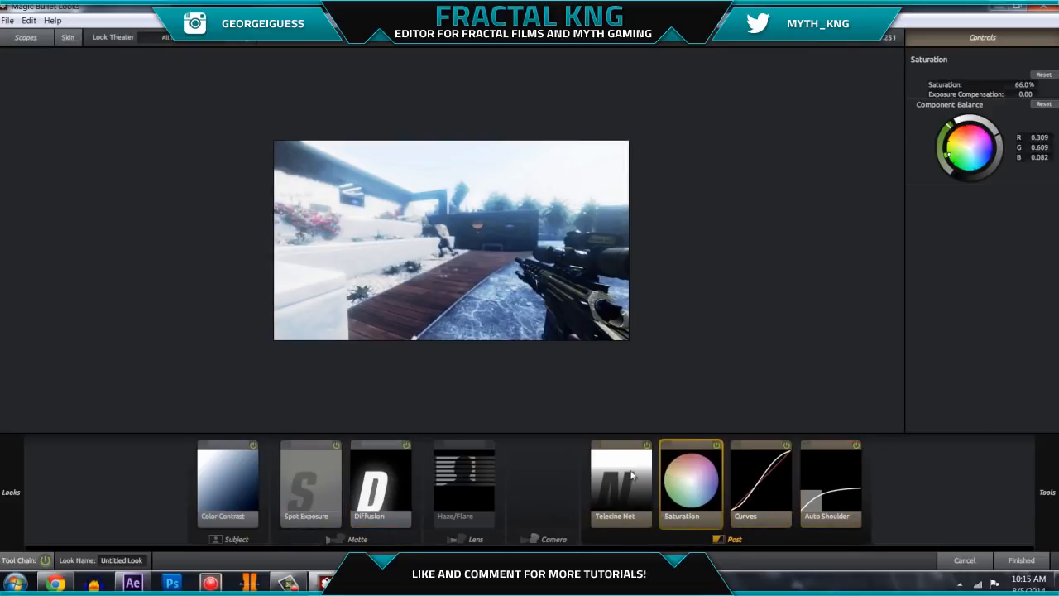
{"action": "left_click", "coordinate": [631, 474]}
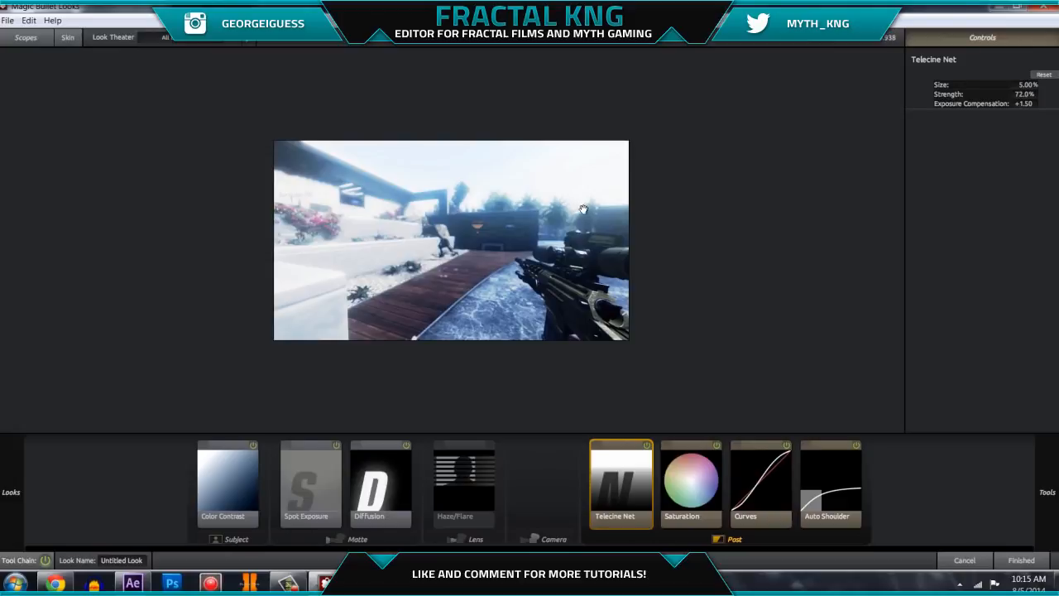
Compare the image with Curves and Color Contrast each disabled and enabled, and apply the look to the adjustment layer
{"action": "left_click", "coordinate": [777, 484]}
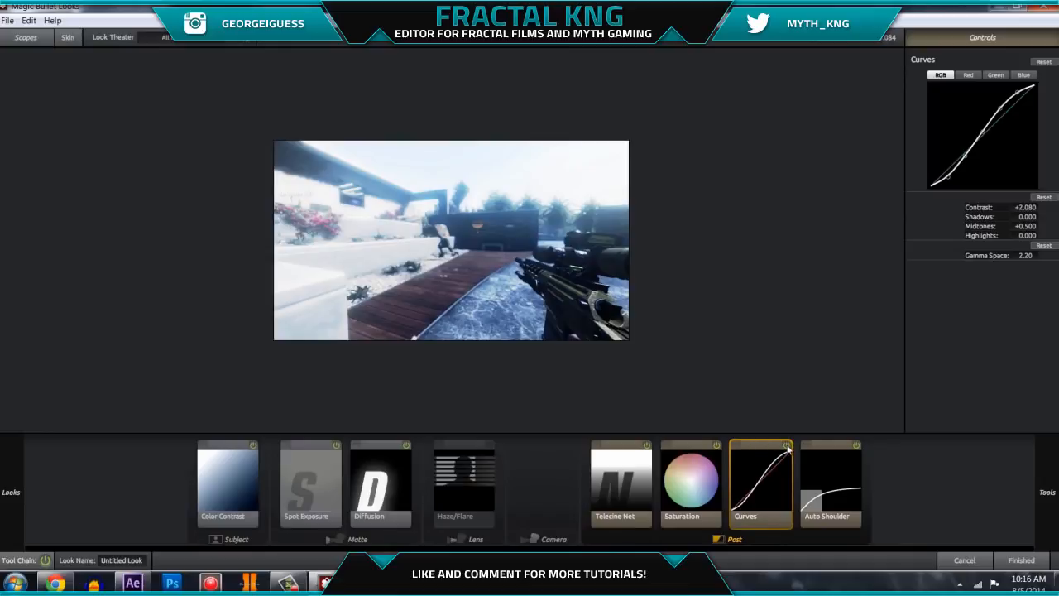
{"action": "left_click", "coordinate": [787, 448]}
{"action": "left_click", "coordinate": [788, 448]}
{"action": "left_click", "coordinate": [253, 446]}
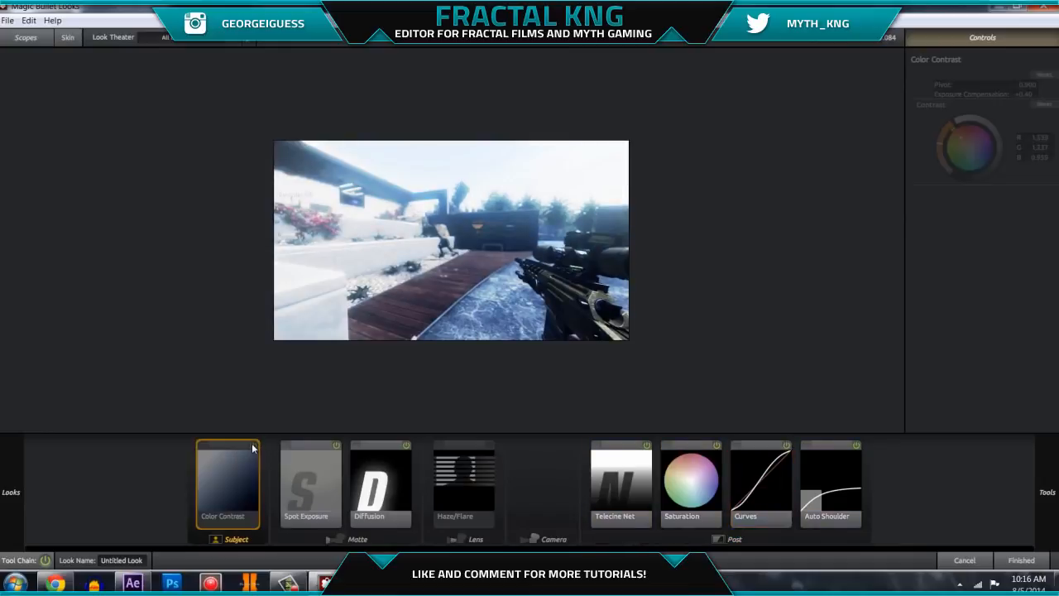
{"action": "left_click", "coordinate": [253, 446]}
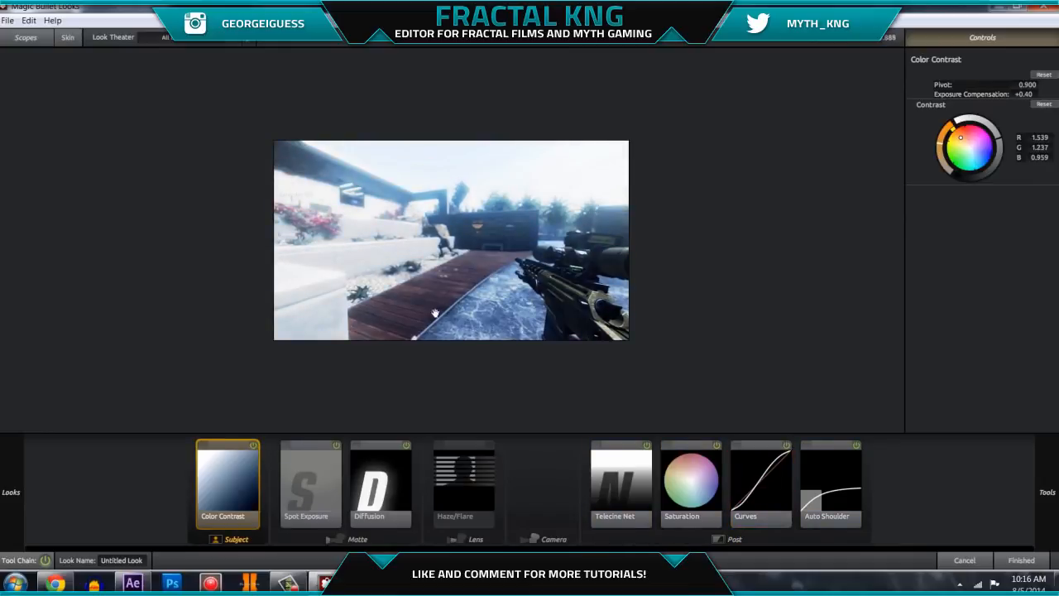
{"action": "left_click", "coordinate": [1009, 558]}
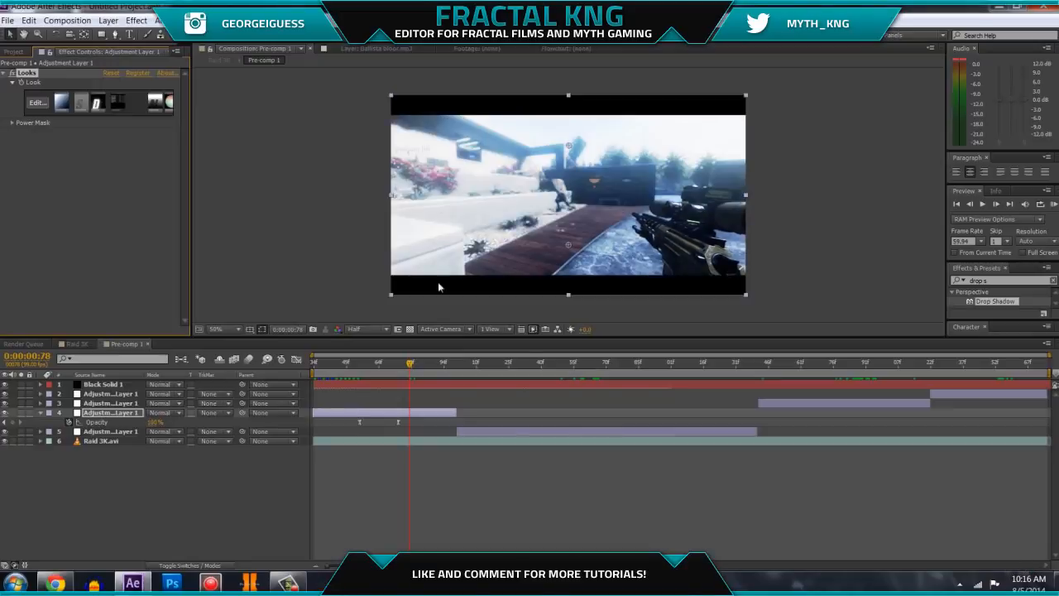
Reopen the adjustment layer's look and compare the image repeatedly with Diffusion disabled and enabled
{"action": "left_click", "coordinate": [39, 102]}
{"action": "left_click", "coordinate": [395, 473]}
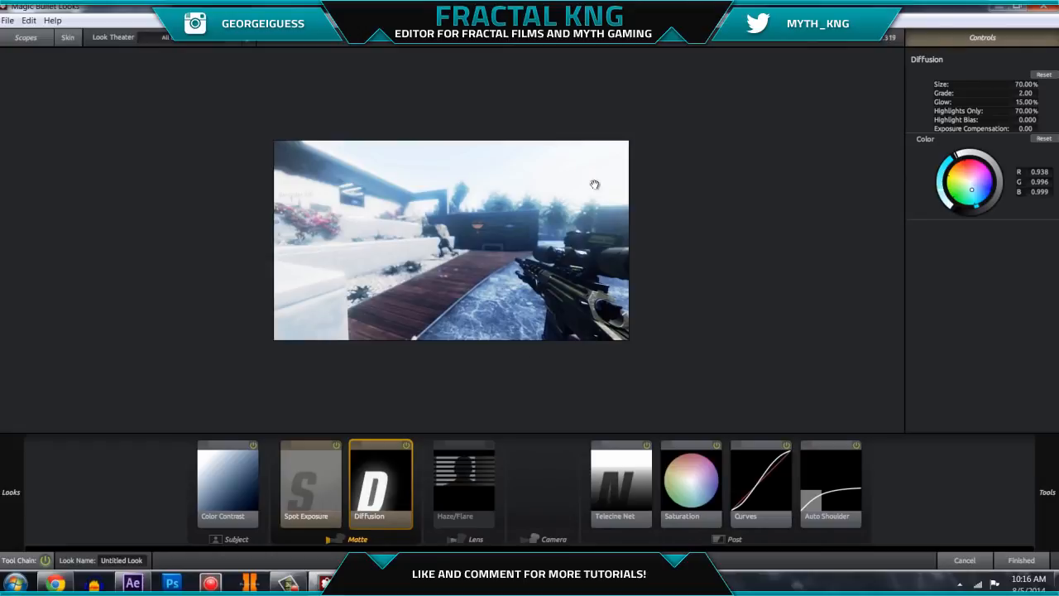
{"action": "left_click", "coordinate": [406, 446]}
{"action": "left_click", "coordinate": [407, 446]}
{"action": "left_click", "coordinate": [406, 446]}
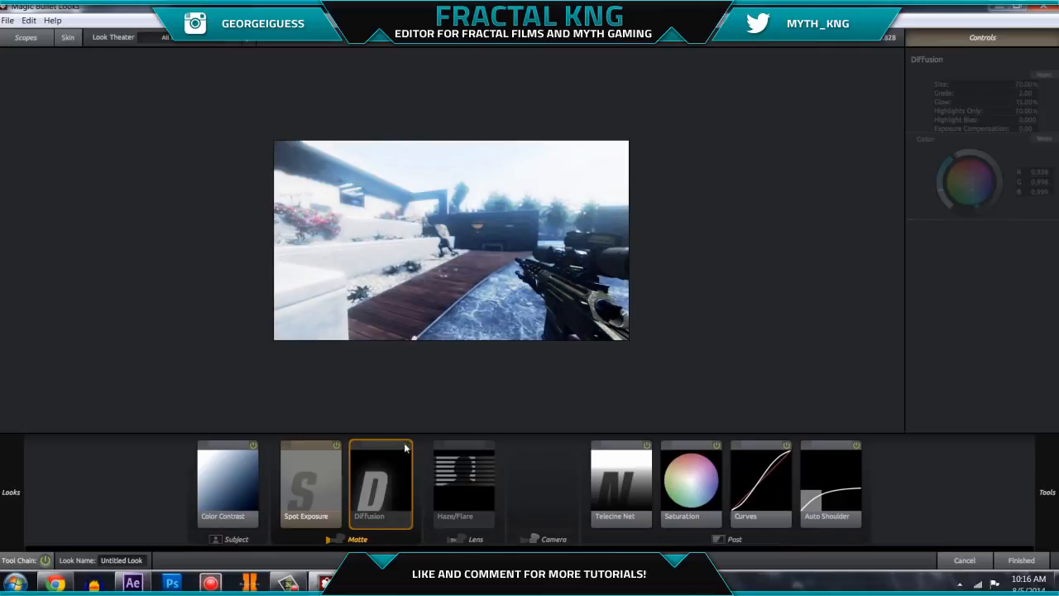
{"action": "left_click", "coordinate": [406, 445]}
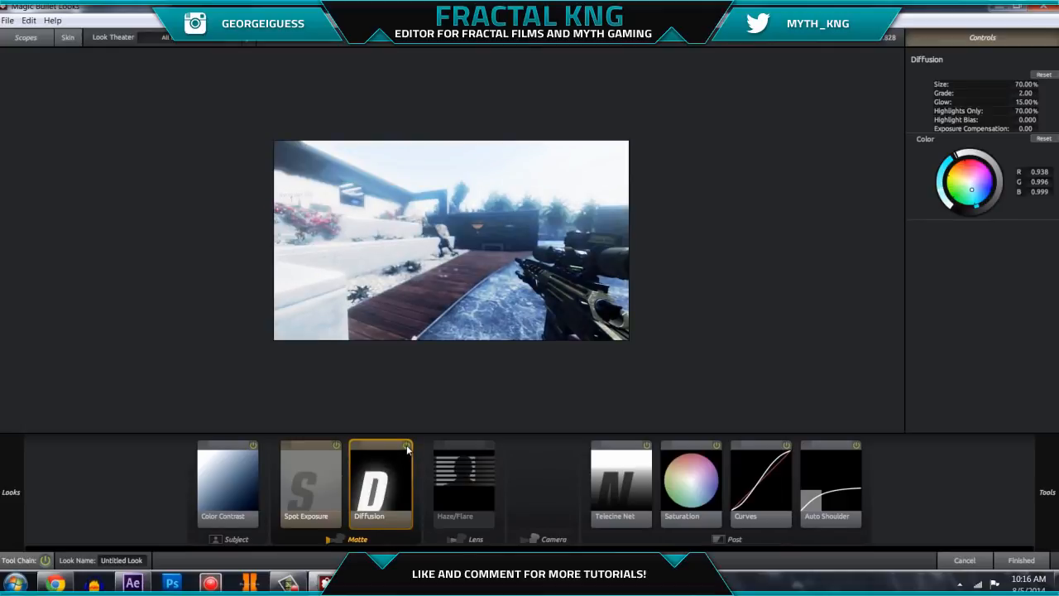
{"action": "left_click", "coordinate": [406, 445]}
{"action": "left_click", "coordinate": [407, 446]}
Shift the Diffusion color slightly toward blue, recheck the tool's effect by disabling and enabling it, and apply the look
{"action": "left_click", "coordinate": [970, 184]}
{"action": "left_click_drag", "start_coordinate": [970, 184], "coordinate": [974, 194]}
{"action": "left_click", "coordinate": [405, 446]}
{"action": "left_click", "coordinate": [405, 445]}
{"action": "left_click", "coordinate": [1020, 559]}
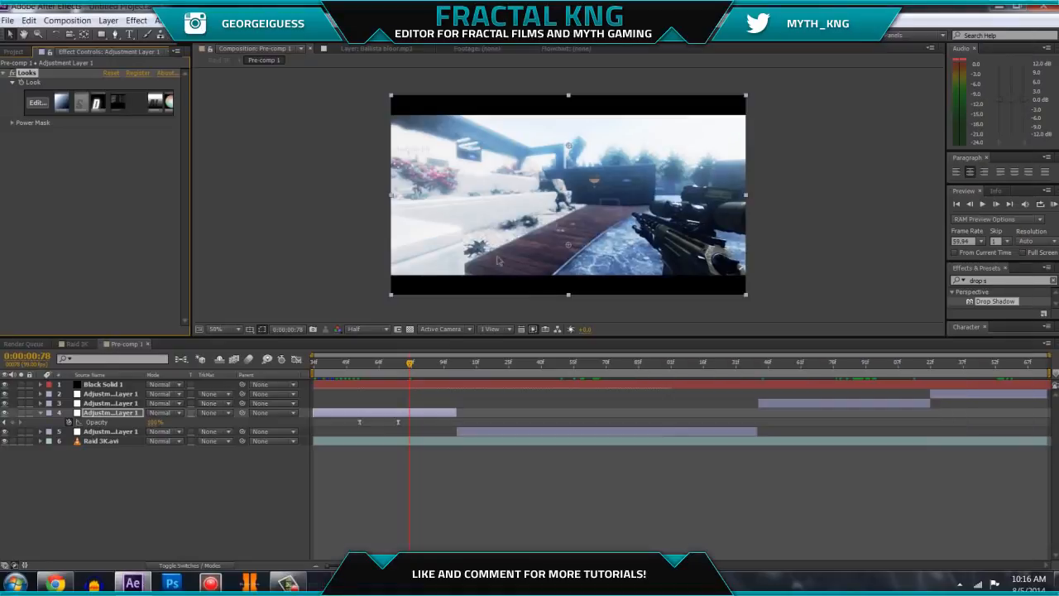
Deselect the layer and preview the purple-tinted section of Pre-comp 1, stopping the playhead at 0:00:01:39
{"action": "left_click", "coordinate": [845, 172]}
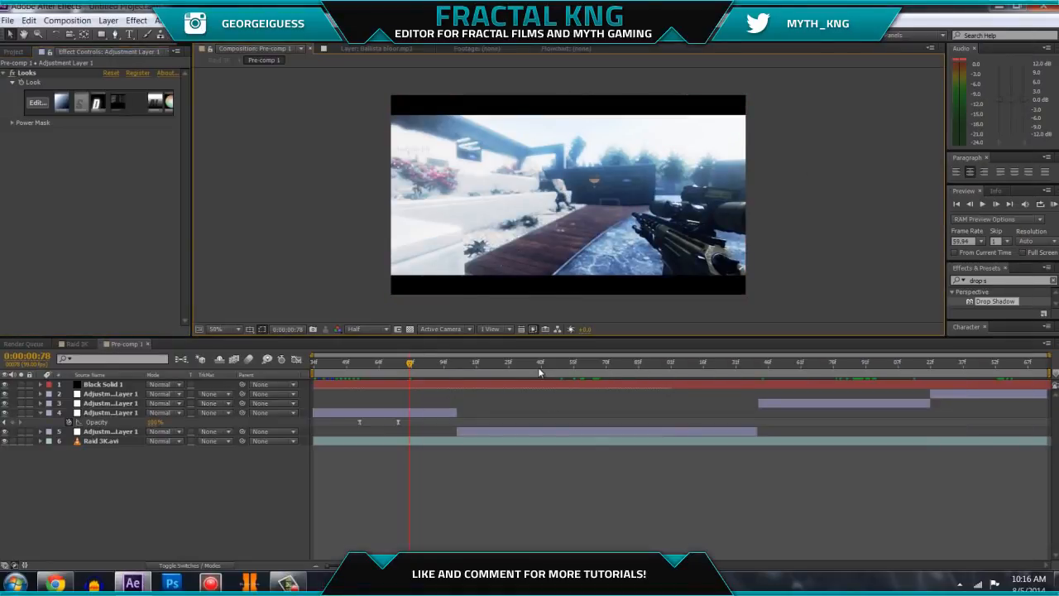
{"action": "left_click", "coordinate": [613, 364]}
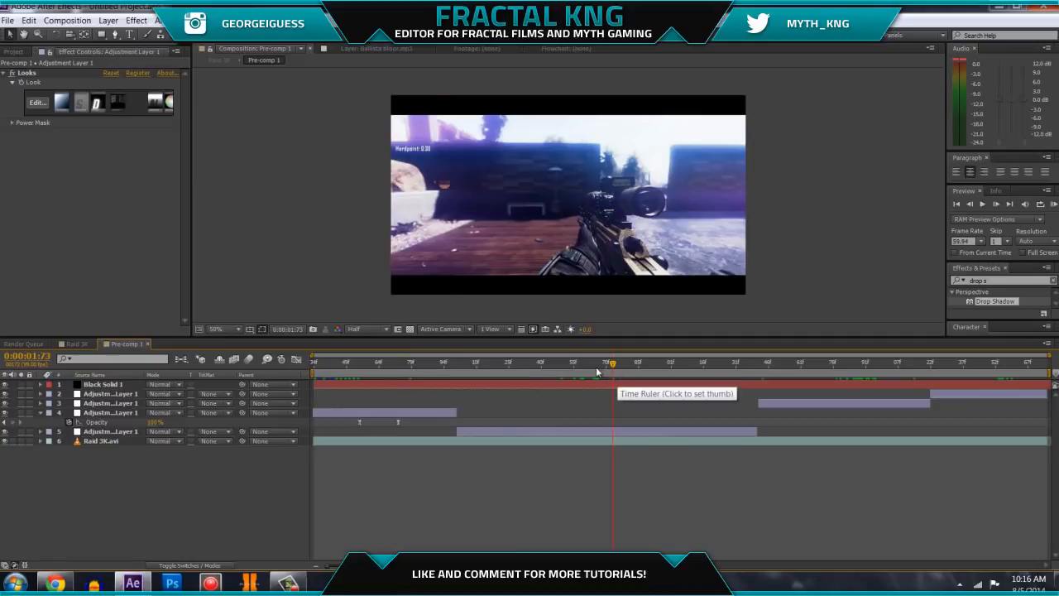
{"action": "left_click", "coordinate": [532, 367]}
{"action": "left_click_drag", "start_coordinate": [537, 371], "coordinate": [539, 369]}
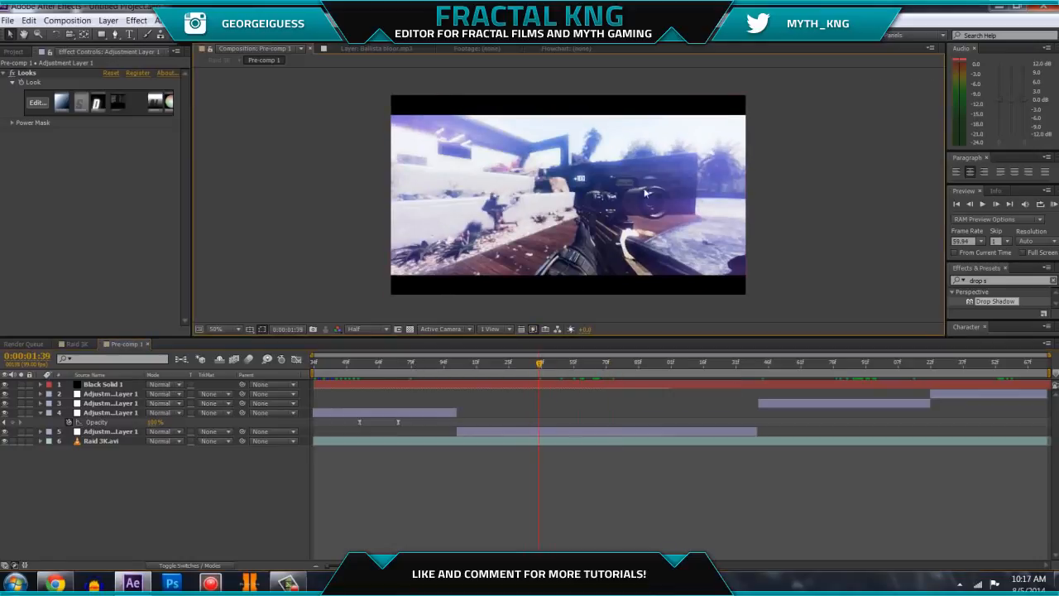
Open the look on the adjustment layer that spans the playhead and examine its Haze/Flare and Diffusion settings
{"action": "left_click", "coordinate": [38, 103]}
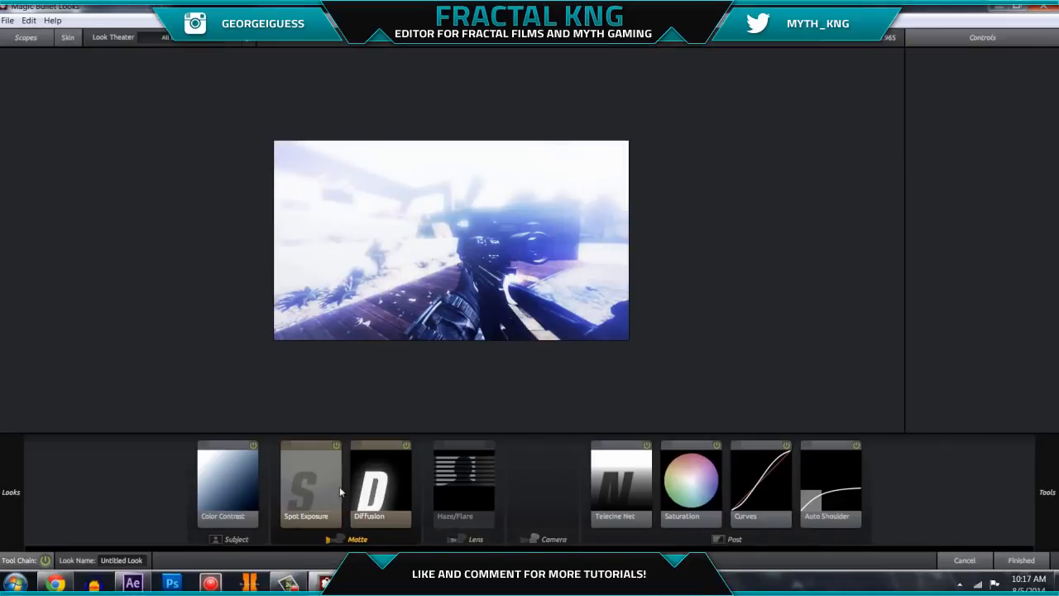
{"action": "left_click", "coordinate": [1024, 560]}
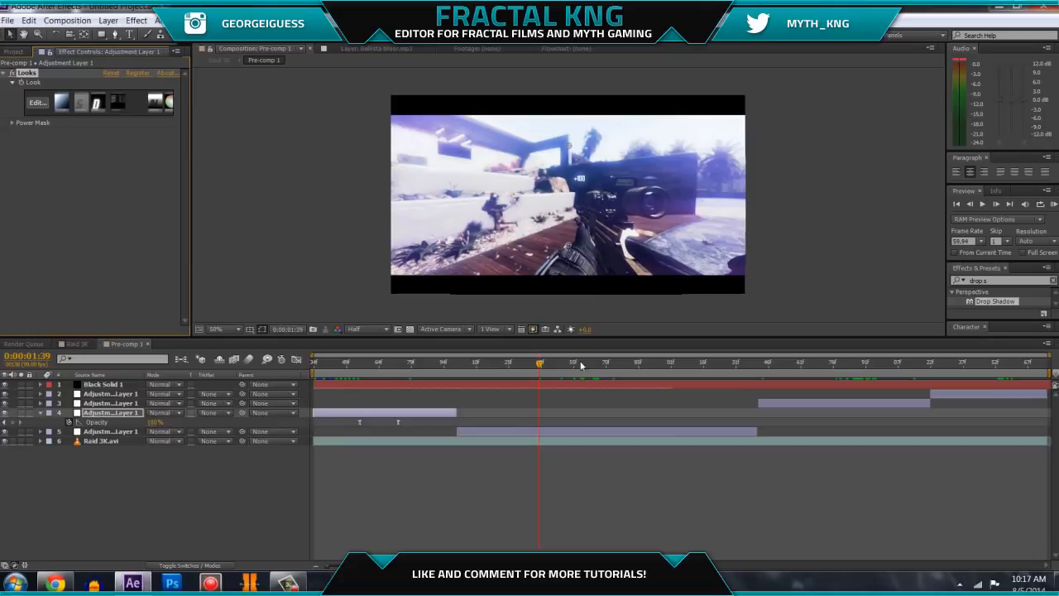
{"action": "left_click", "coordinate": [557, 431]}
{"action": "left_click", "coordinate": [33, 104]}
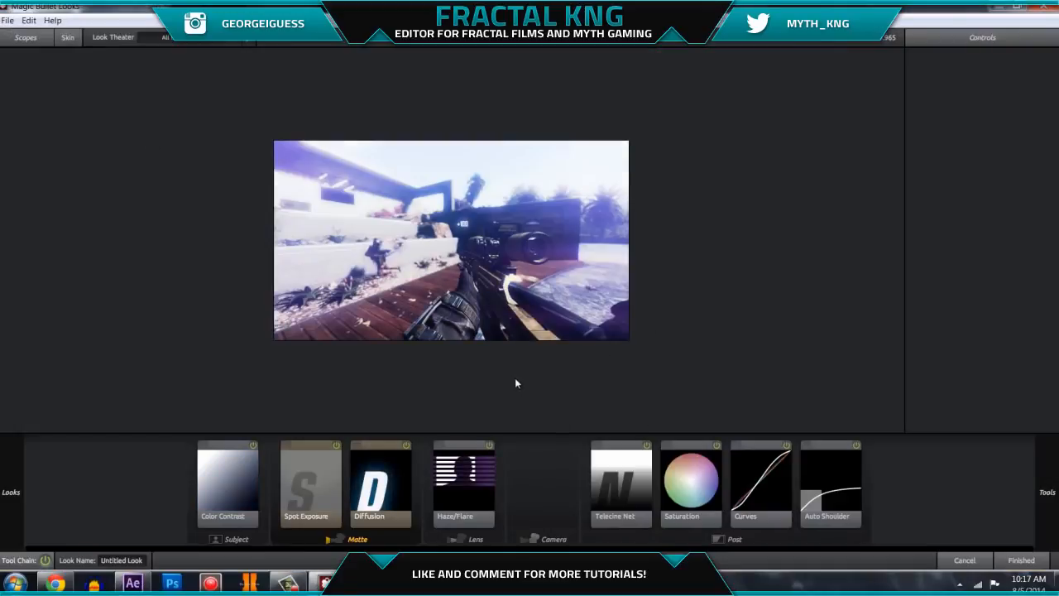
{"action": "left_click", "coordinate": [480, 494]}
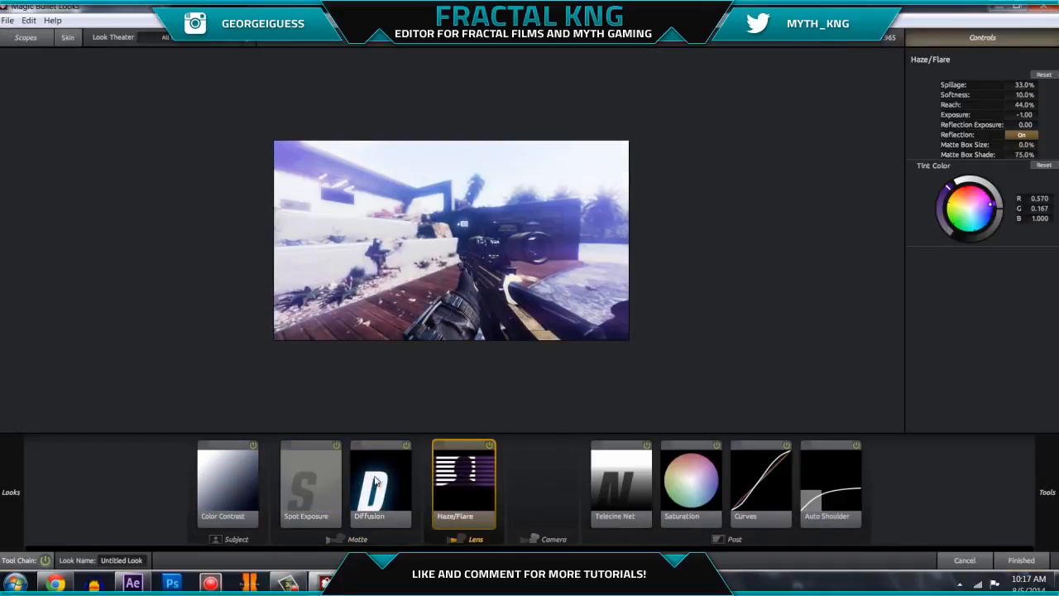
{"action": "left_click", "coordinate": [384, 490]}
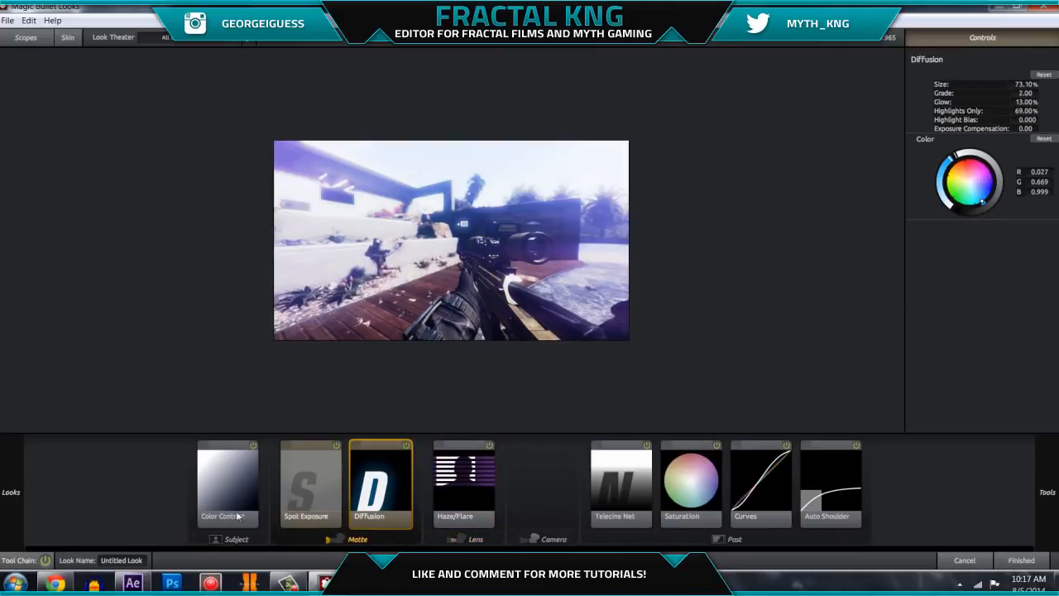
Switch to Chrome's color wheel image and compare it with the Haze/Flare and Diffusion colors in Magic Bullet Looks
{"action": "left_click", "coordinate": [55, 582]}
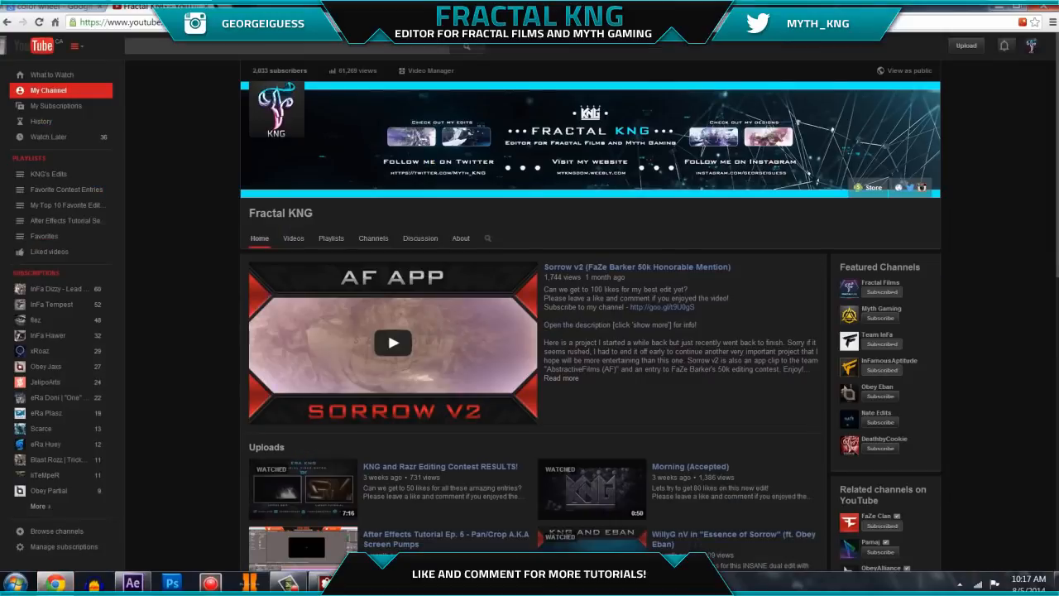
{"action": "left_click", "coordinate": [51, 8]}
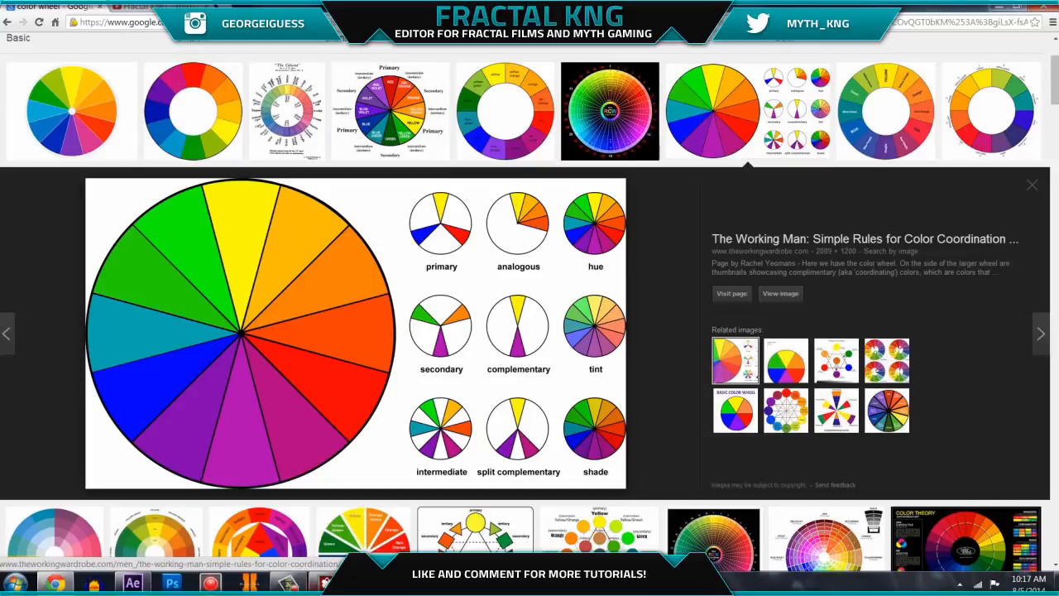
{"action": "left_click", "coordinate": [314, 584]}
{"action": "left_click", "coordinate": [462, 489]}
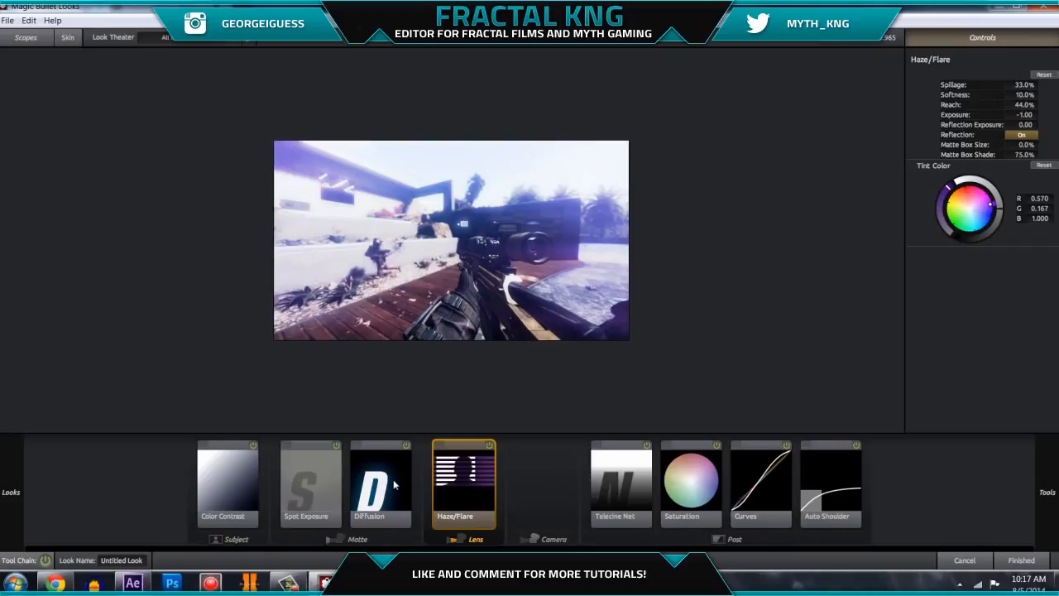
{"action": "left_click", "coordinate": [389, 488]}
{"action": "left_click", "coordinate": [56, 583]}
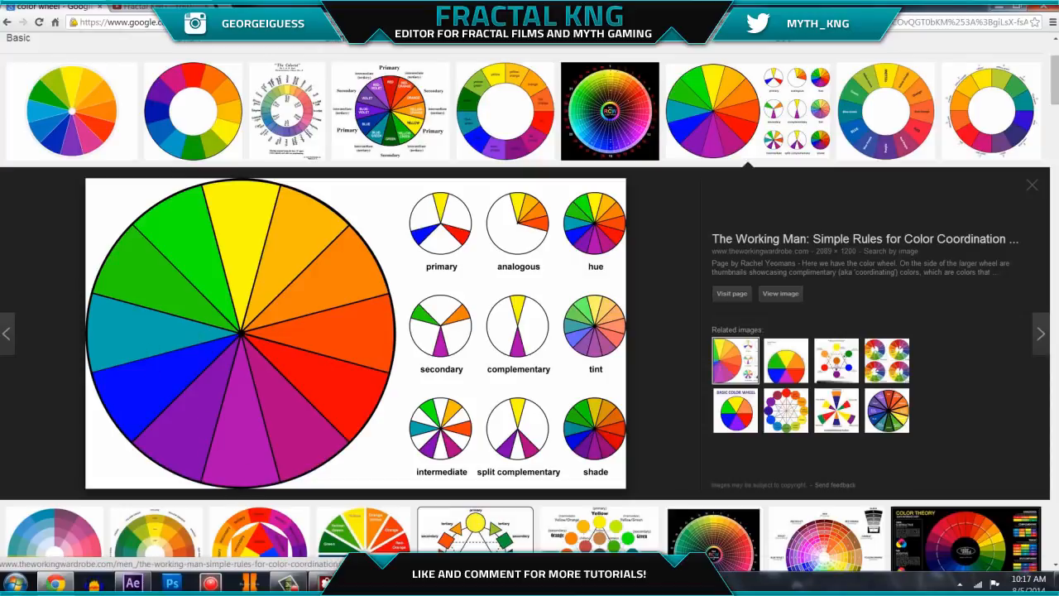
Switch back to Magic Bullet Looks and check the Diffusion effect by disabling and re-enabling it twice
{"action": "left_click", "coordinate": [325, 582]}
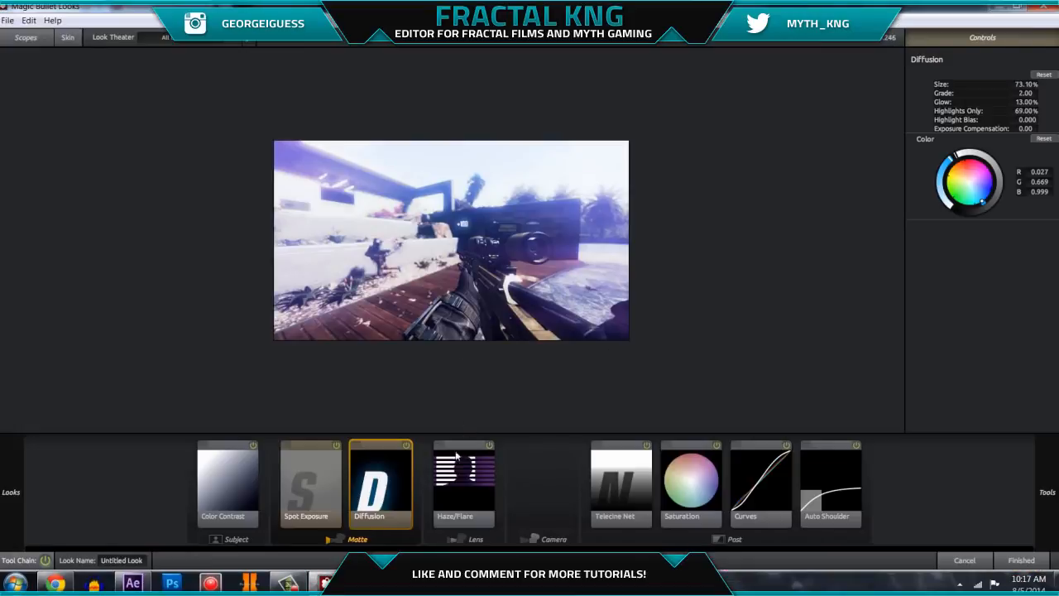
{"action": "left_click", "coordinate": [407, 446]}
{"action": "left_click", "coordinate": [407, 446]}
{"action": "left_click", "coordinate": [406, 445]}
{"action": "left_click", "coordinate": [406, 445]}
Try a different Spillage amount on the Haze/Flare tool and bring it back to 25%
{"action": "left_click", "coordinate": [490, 493]}
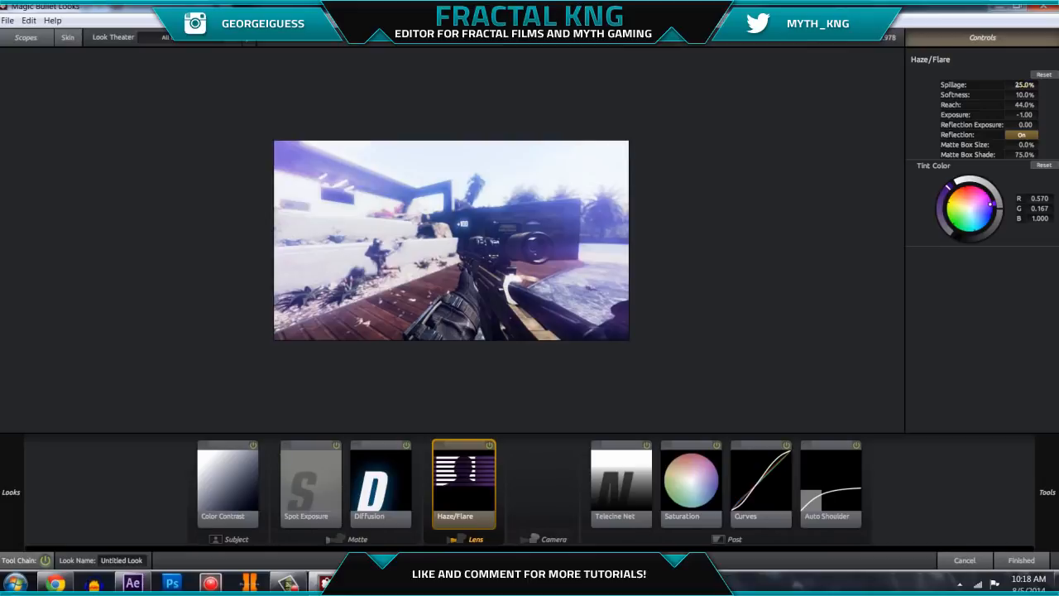
{"action": "left_click_drag", "start_coordinate": [1024, 85], "coordinate": [1044, 86]}
{"action": "left_click_drag", "start_coordinate": [1027, 85], "coordinate": [1021, 85]}
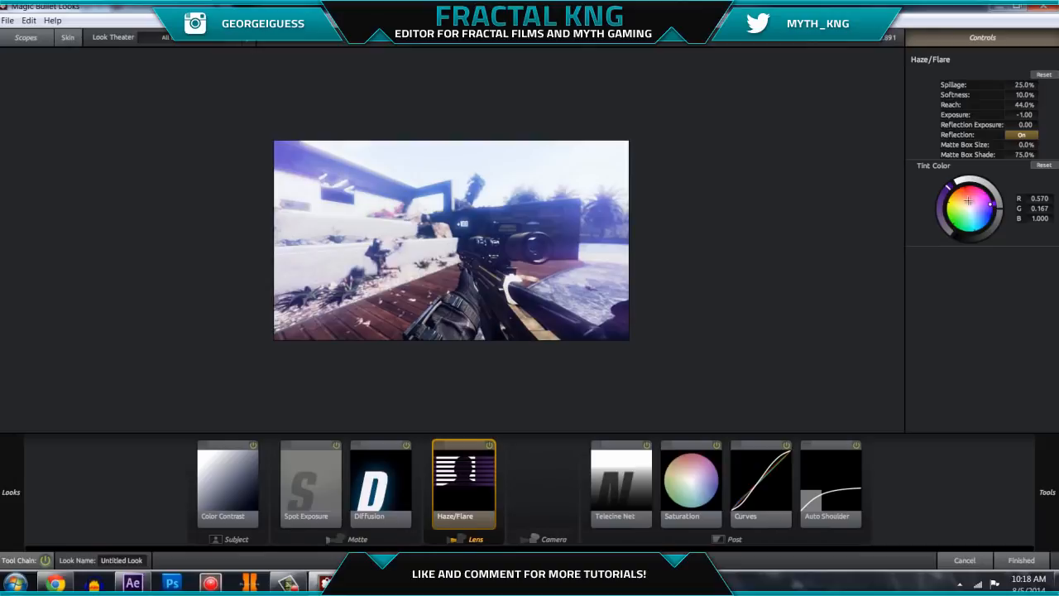
Try shifting the Diffusion color to cyan and undo the change
{"action": "left_click_drag", "start_coordinate": [923, 219], "coordinate": [499, 465]}
{"action": "left_click", "coordinate": [379, 486]}
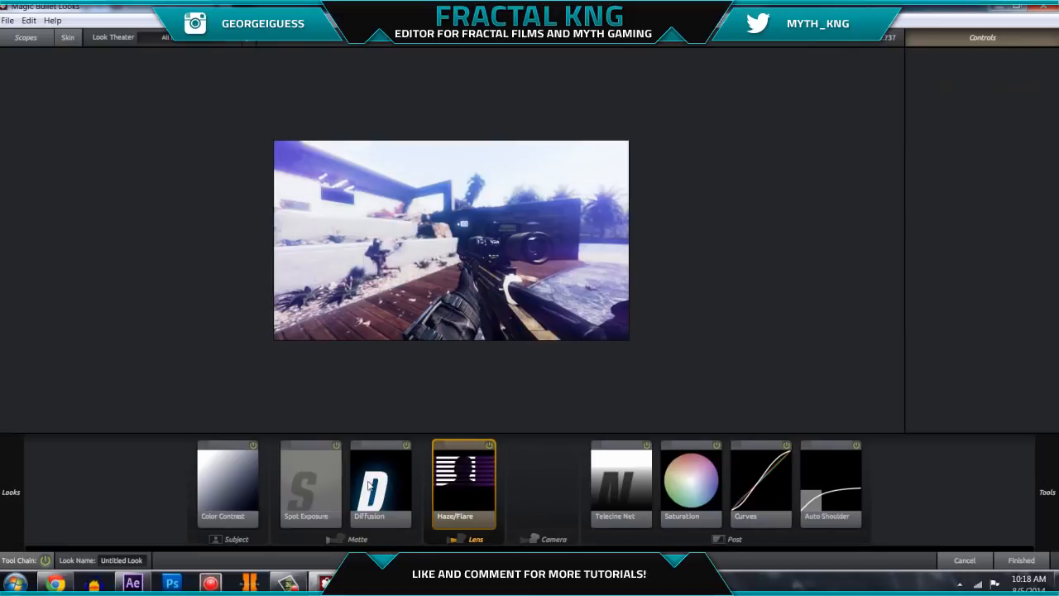
{"action": "left_click_drag", "start_coordinate": [979, 201], "coordinate": [981, 202]}
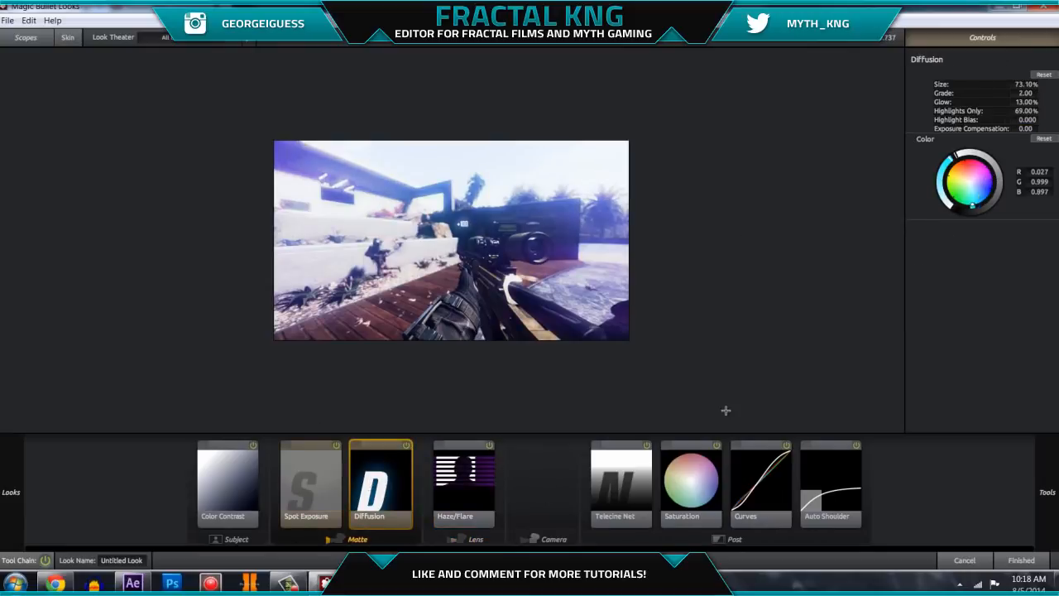
{"action": "key", "text": "ctrl+z"}
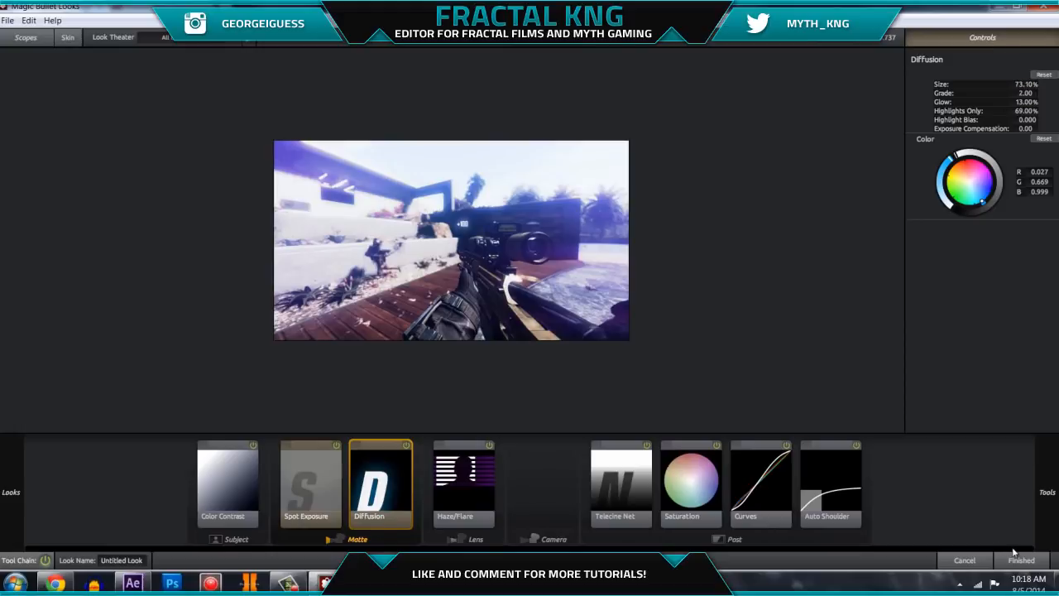
Apply the look, and open the look on the adjustment layer that covers 0:00:02:88
{"action": "left_click", "coordinate": [1040, 557]}
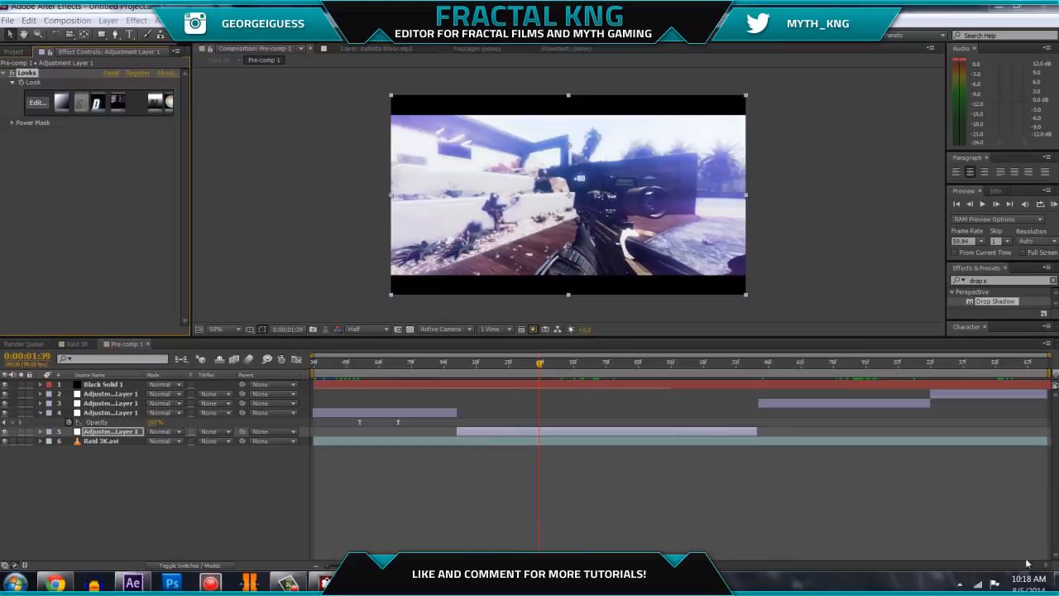
{"action": "left_click_drag", "start_coordinate": [617, 369], "coordinate": [694, 365]}
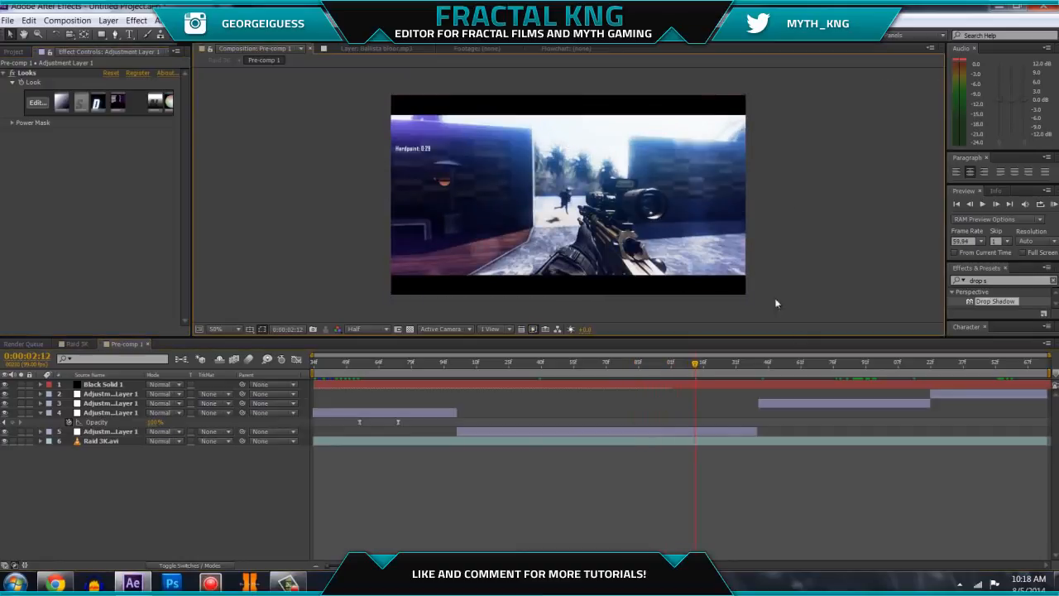
{"action": "left_click_drag", "start_coordinate": [821, 365], "coordinate": [859, 365]}
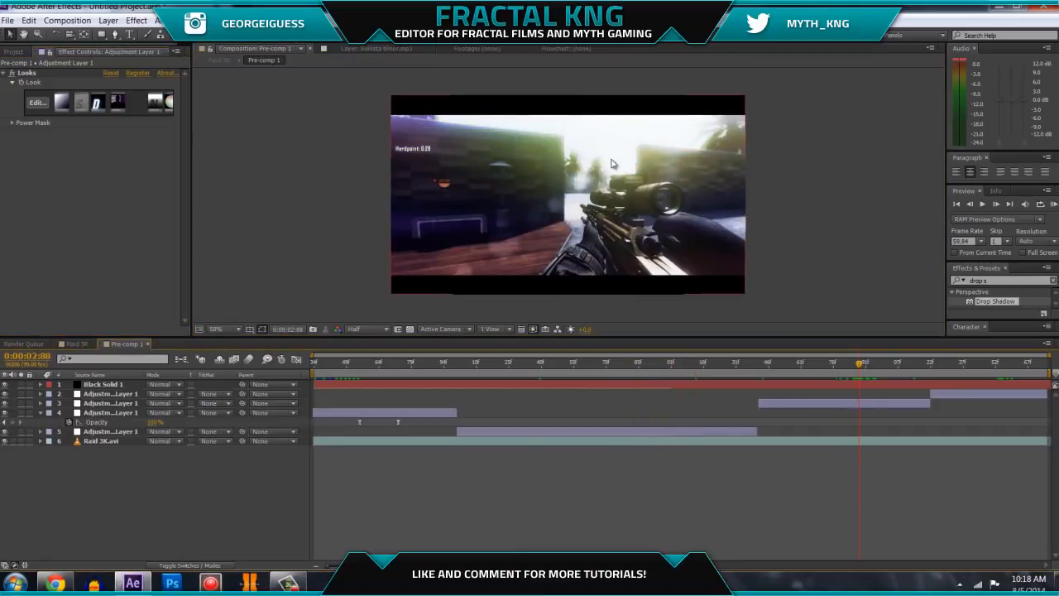
{"action": "left_click", "coordinate": [873, 403]}
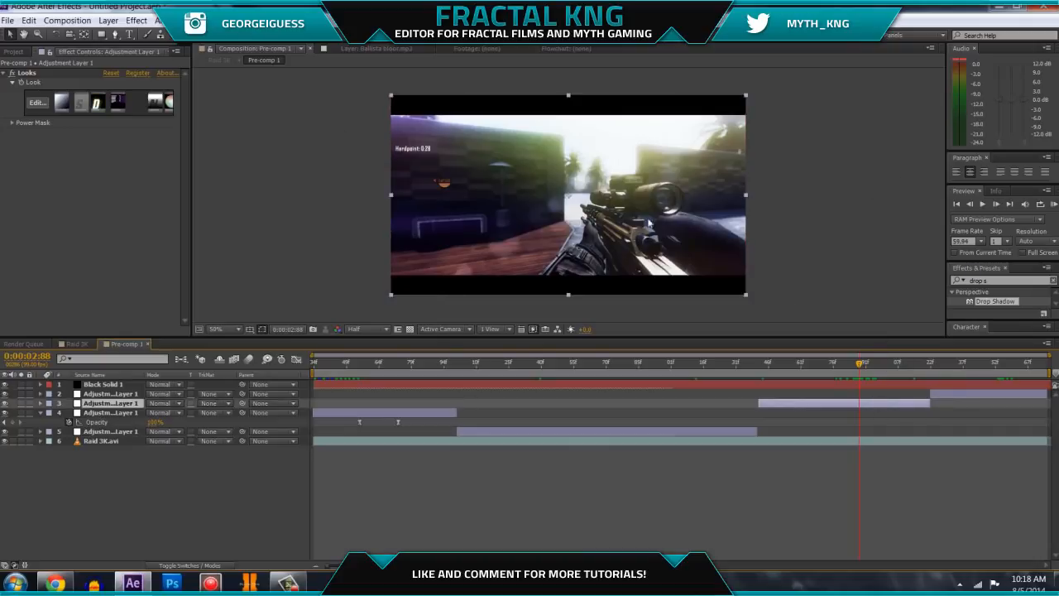
{"action": "left_click", "coordinate": [38, 104]}
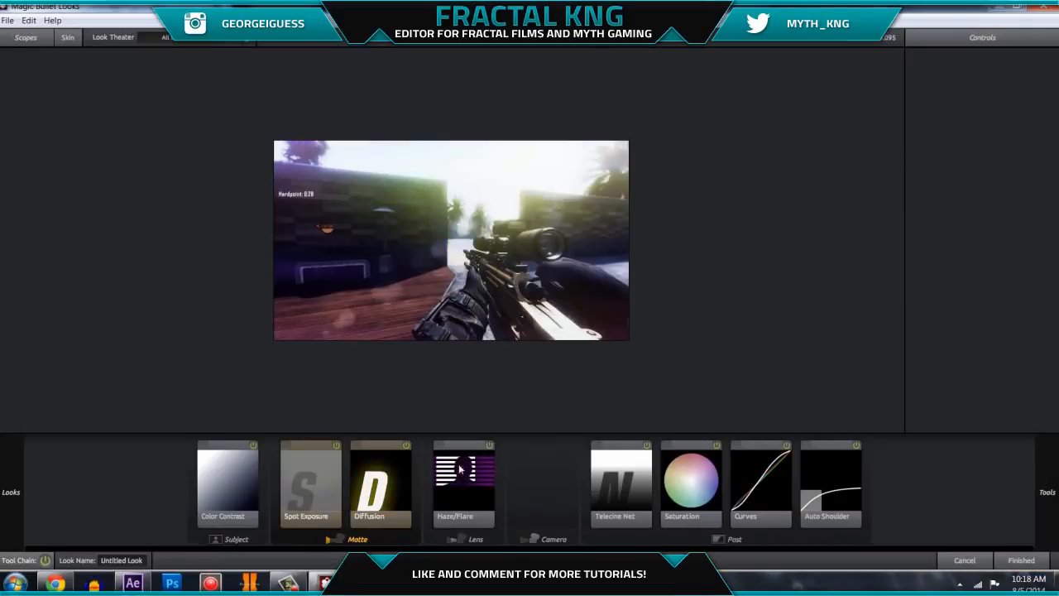
Compare the look's Haze/Flare and Diffusion colors with the complementary colors on Chrome's color wheel image
{"action": "left_click", "coordinate": [54, 583]}
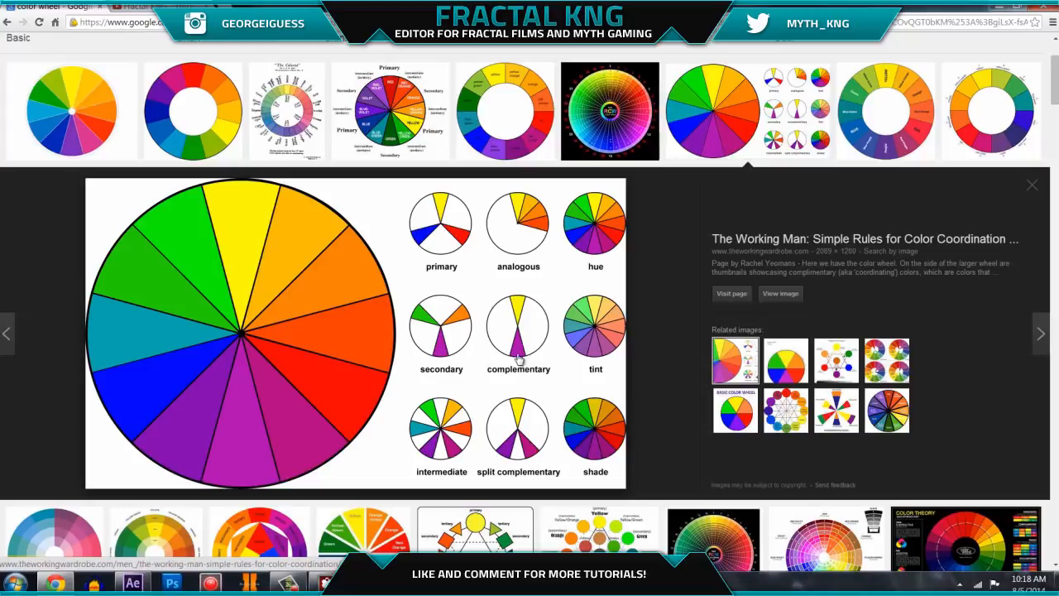
{"action": "left_click", "coordinate": [326, 583]}
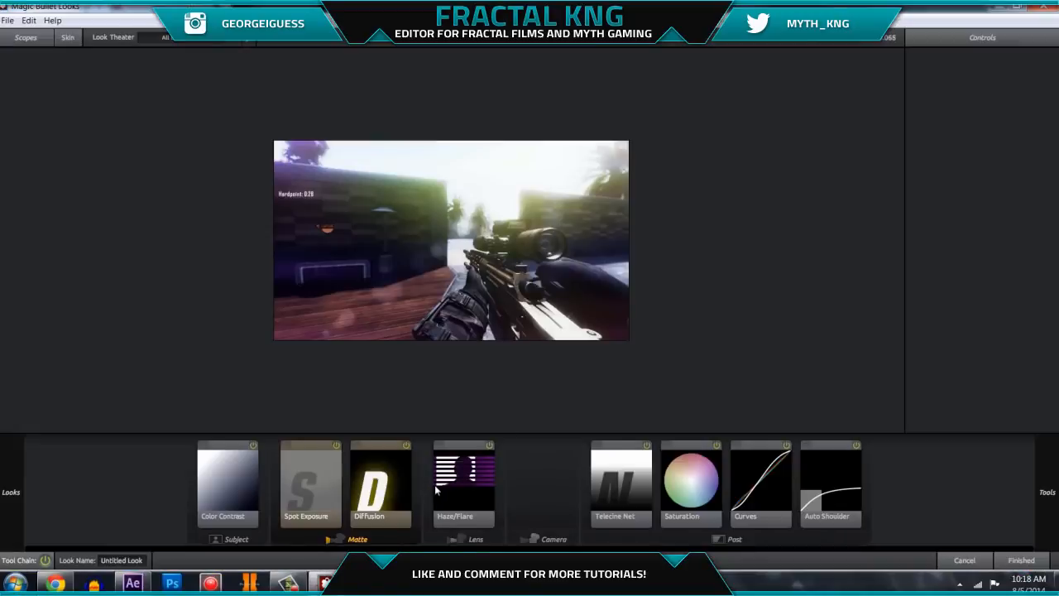
{"action": "left_click", "coordinate": [464, 485]}
{"action": "left_click", "coordinate": [381, 496]}
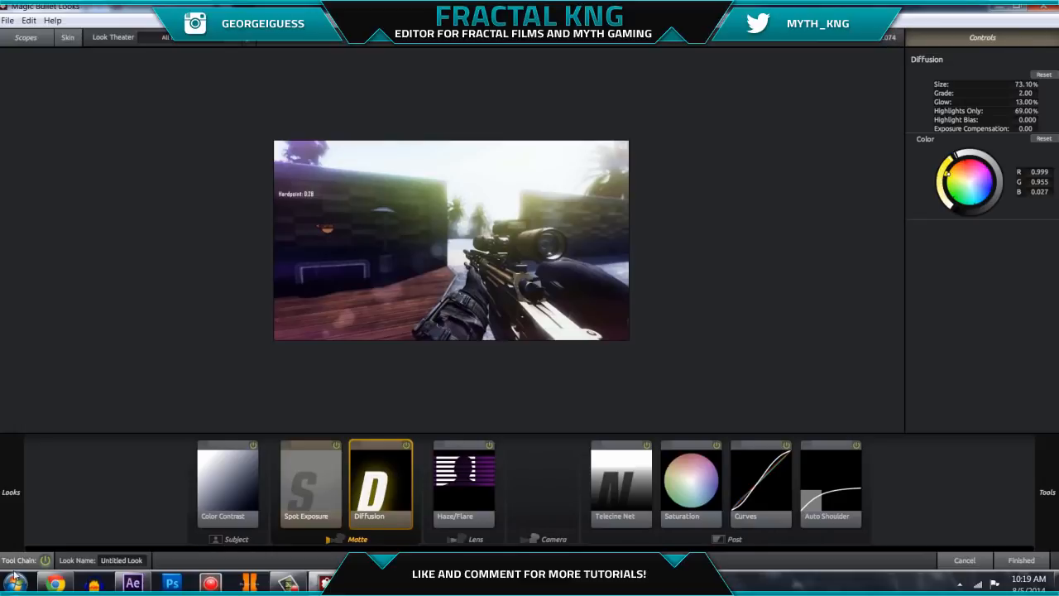
{"action": "left_click", "coordinate": [55, 582]}
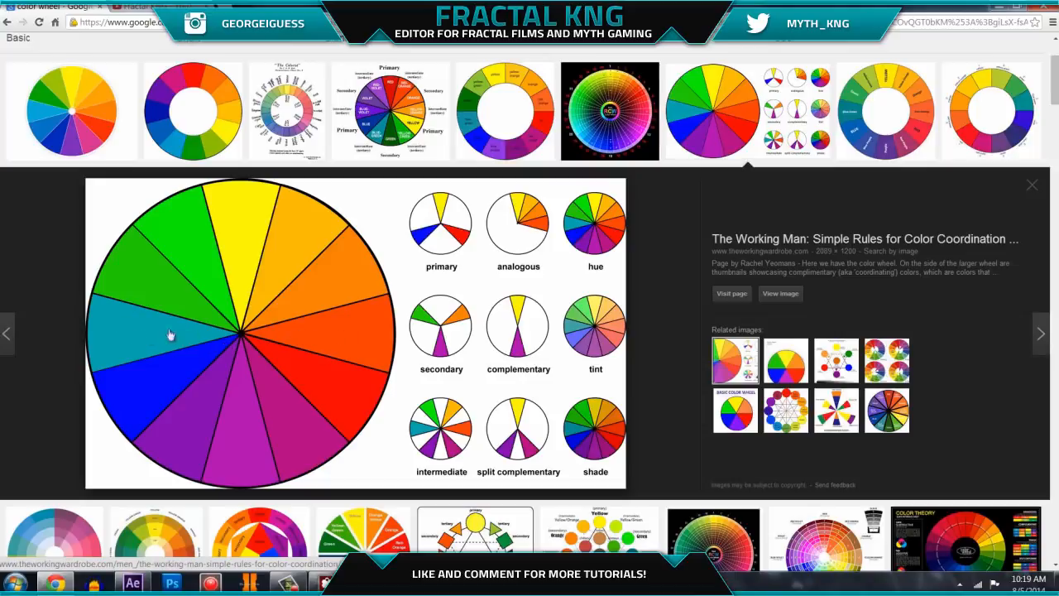
Return to Magic Bullet Looks and try an orange Diffusion color with a cyan Haze/Flare tint
{"action": "left_click", "coordinate": [323, 582]}
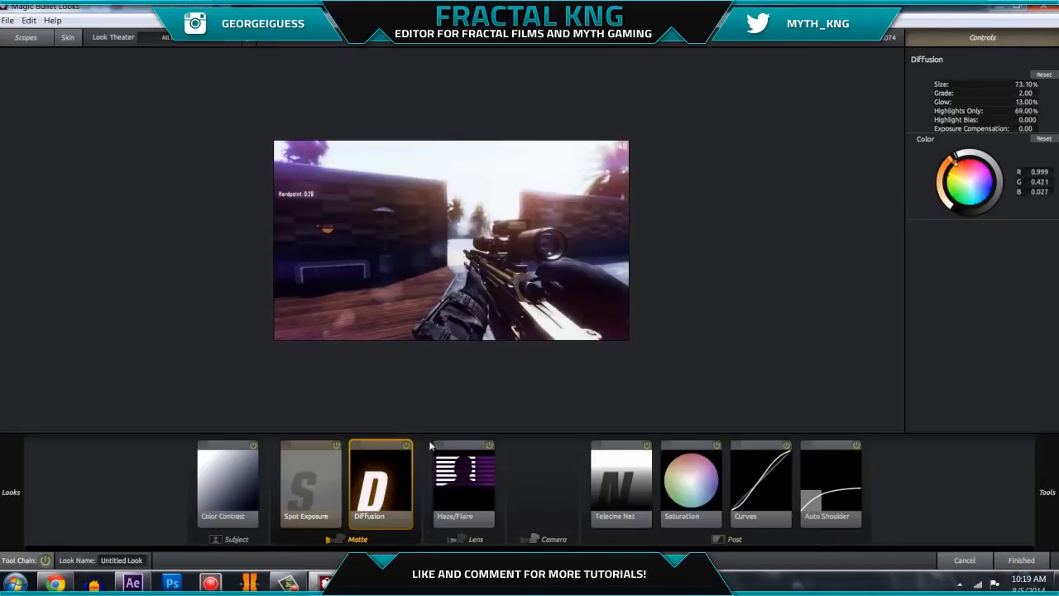
{"action": "left_click", "coordinate": [477, 472]}
{"action": "left_click_drag", "start_coordinate": [971, 221], "coordinate": [974, 234]}
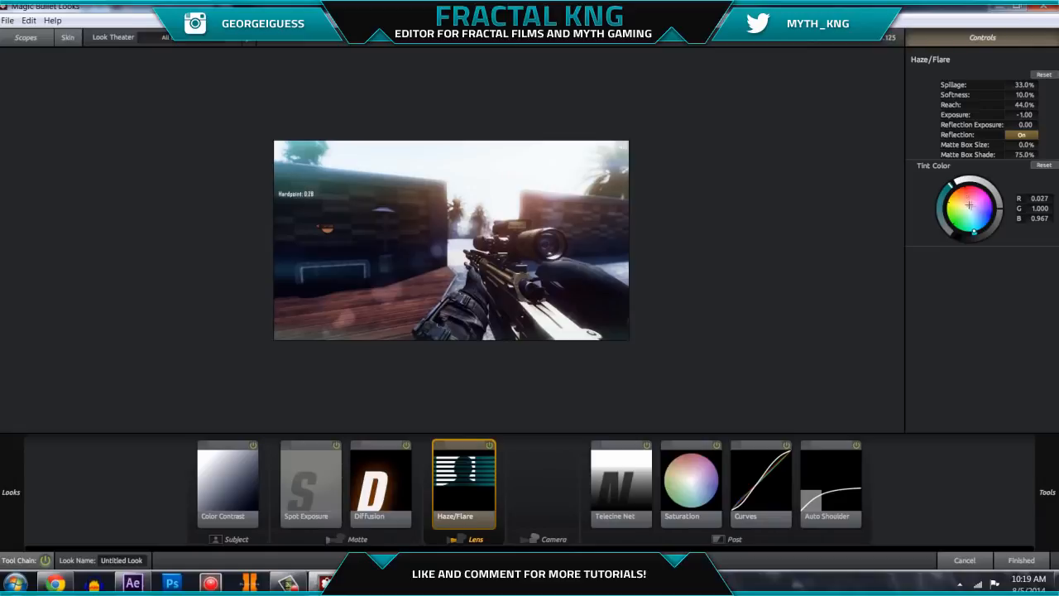
Try the reversed pairing, with an orange Haze/Flare tint and a cyan Diffusion color
{"action": "left_click_drag", "start_coordinate": [969, 204], "coordinate": [951, 188]}
{"action": "left_click", "coordinate": [404, 488]}
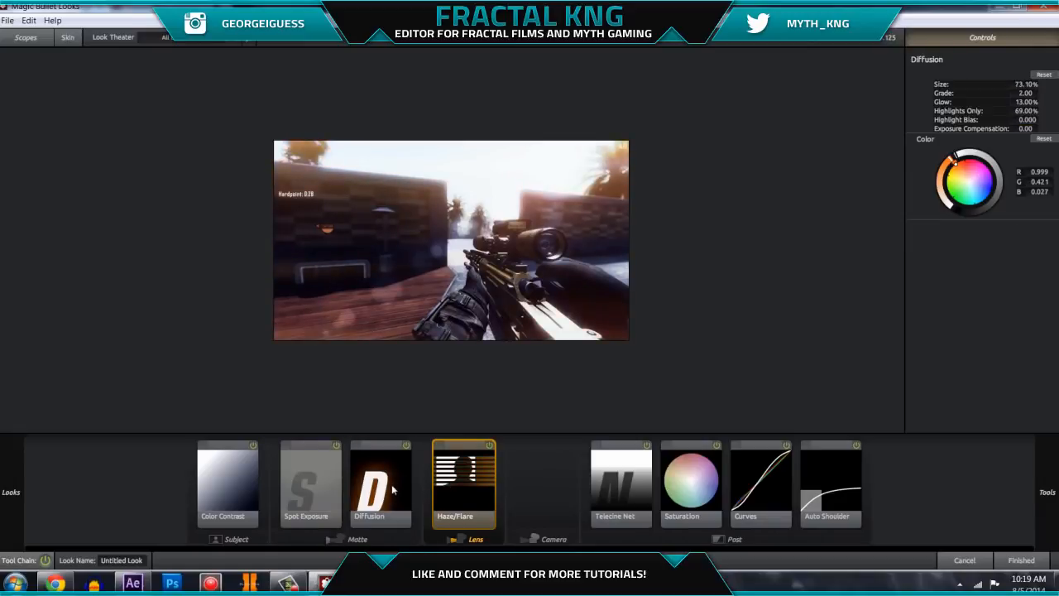
{"action": "left_click", "coordinate": [975, 203]}
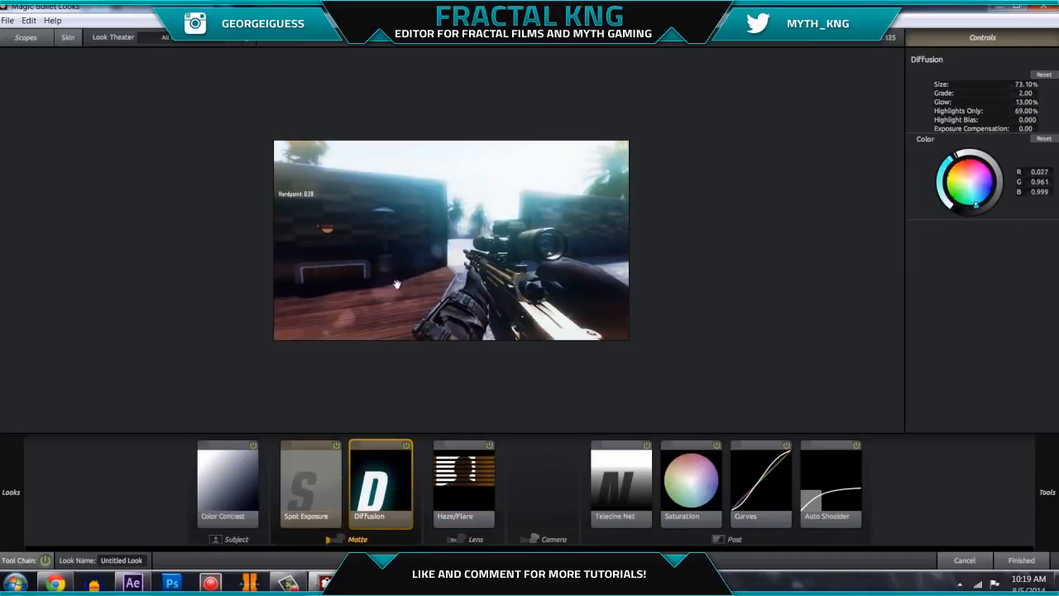
Undo the trial color changes back to the yellow Diffusion and purple Haze/Flare tint
{"action": "key", "text": "ctrl+z"}
{"action": "key", "text": "ctrl+z"}
{"action": "key", "text": "ctrl+z"}
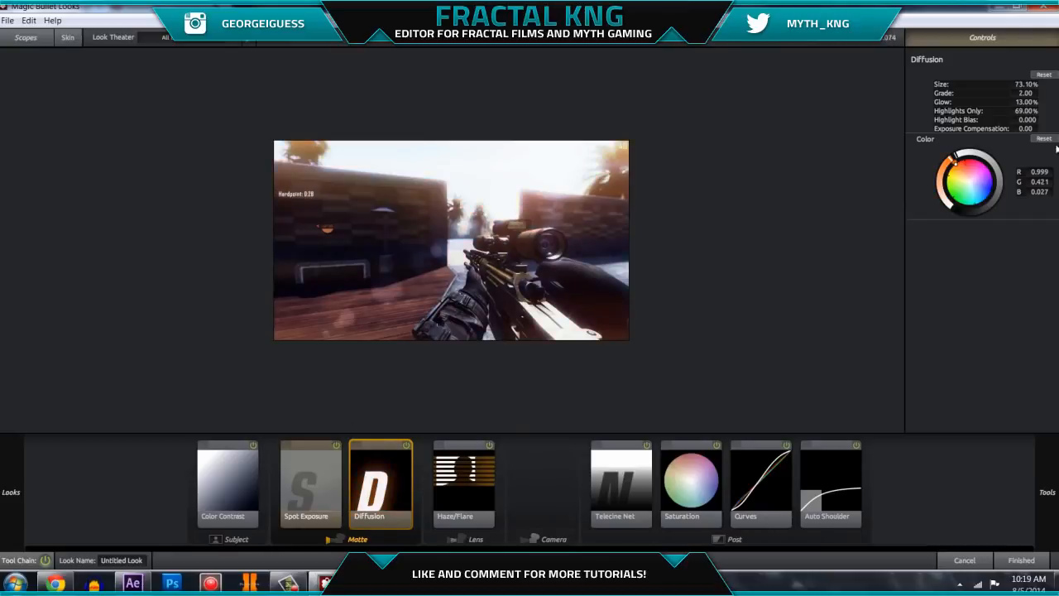
{"action": "key", "text": "ctrl+z"}
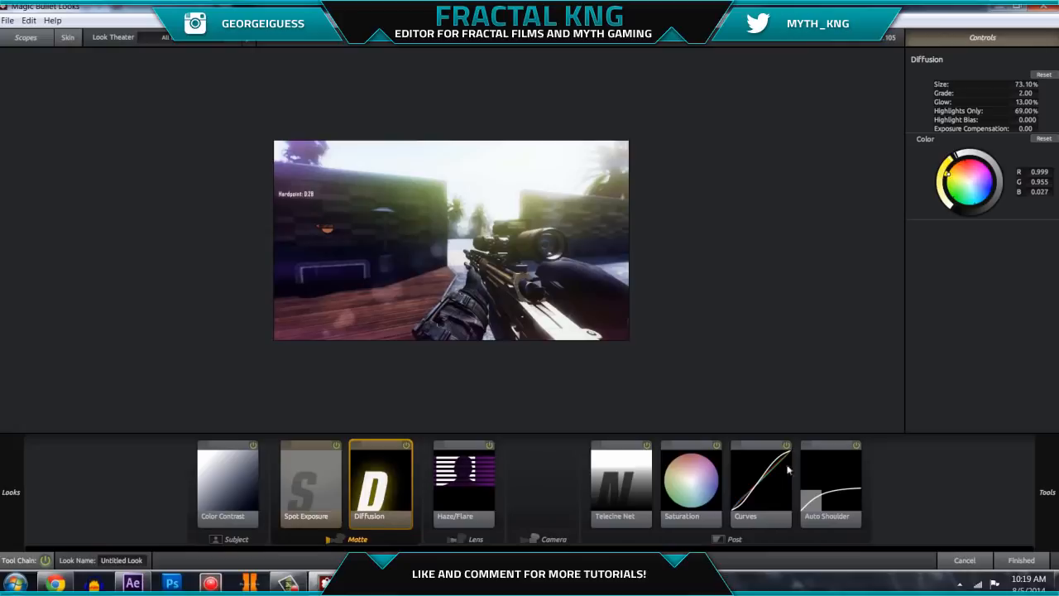
Apply the look, and open the look on the adjustment layer that covers 0:00:03:53
{"action": "left_click", "coordinate": [1021, 560]}
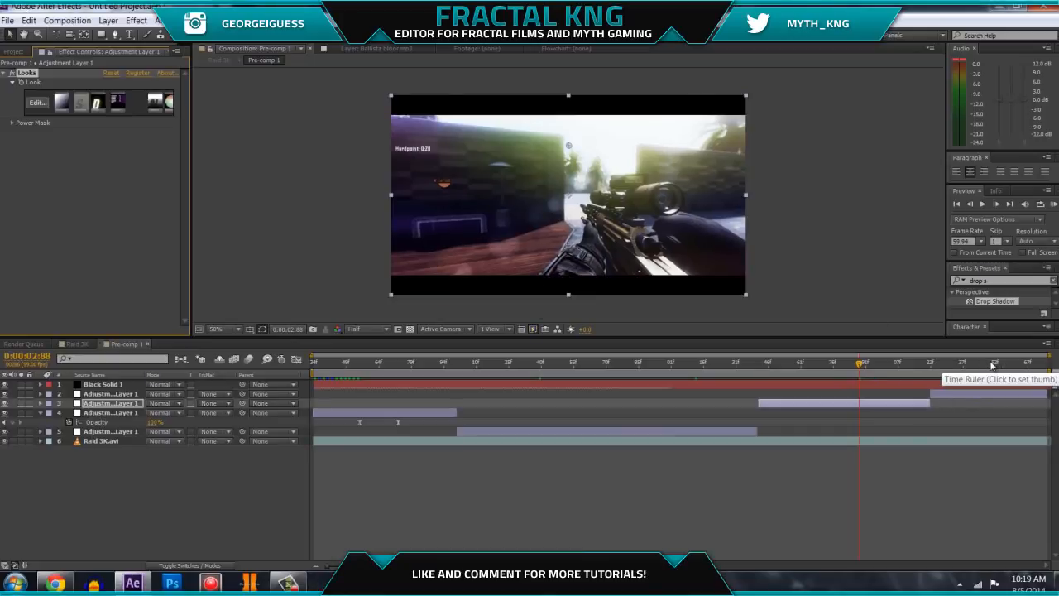
{"action": "left_click", "coordinate": [994, 364]}
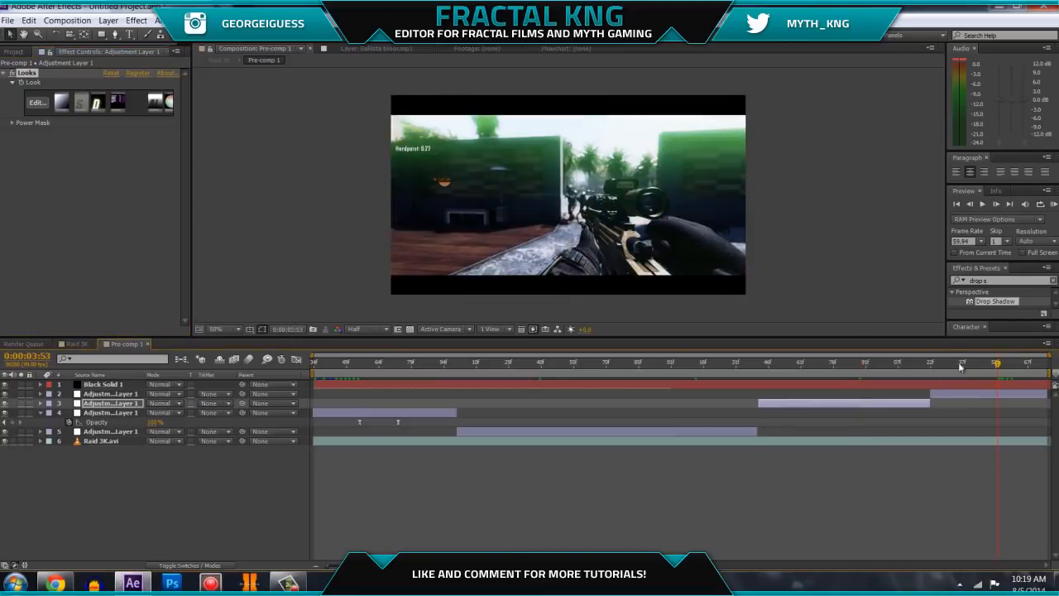
{"action": "left_click", "coordinate": [977, 398]}
{"action": "left_click", "coordinate": [37, 103]}
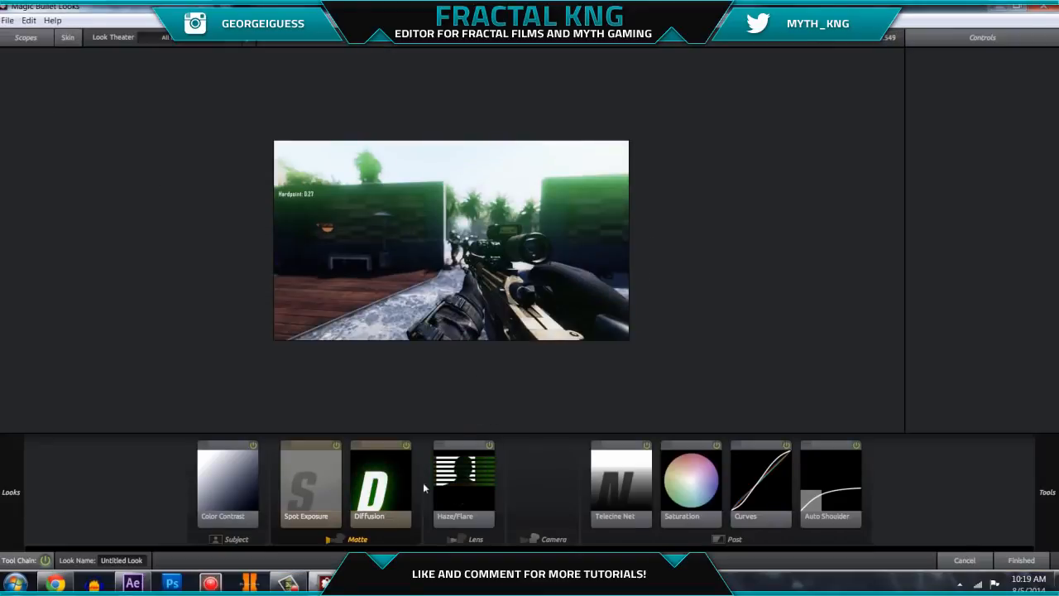
Examine the Haze/Flare and Diffusion color settings of the green look
{"action": "left_click", "coordinate": [474, 487]}
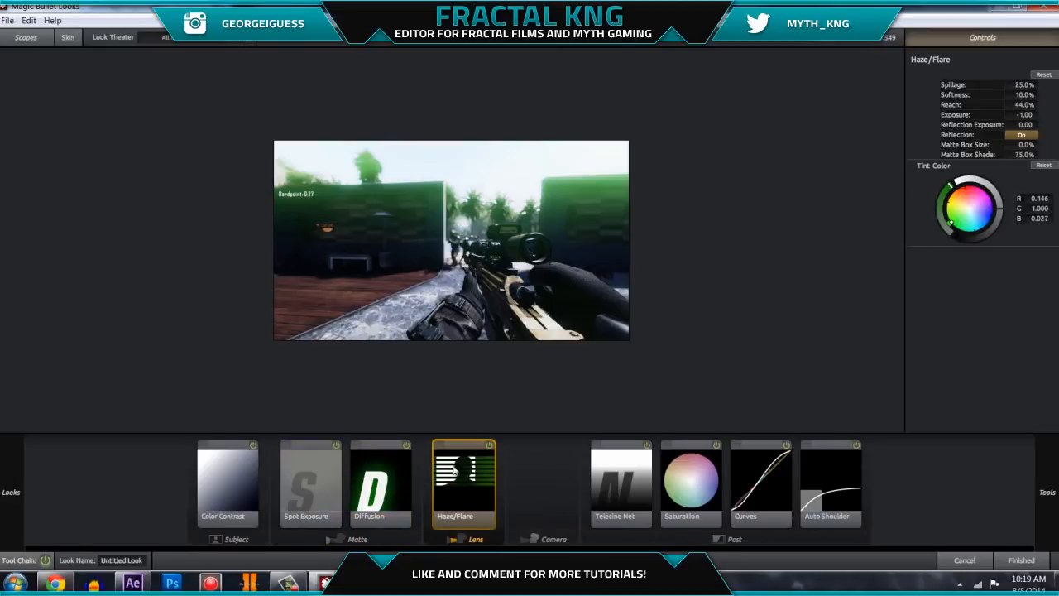
{"action": "left_click", "coordinate": [362, 501]}
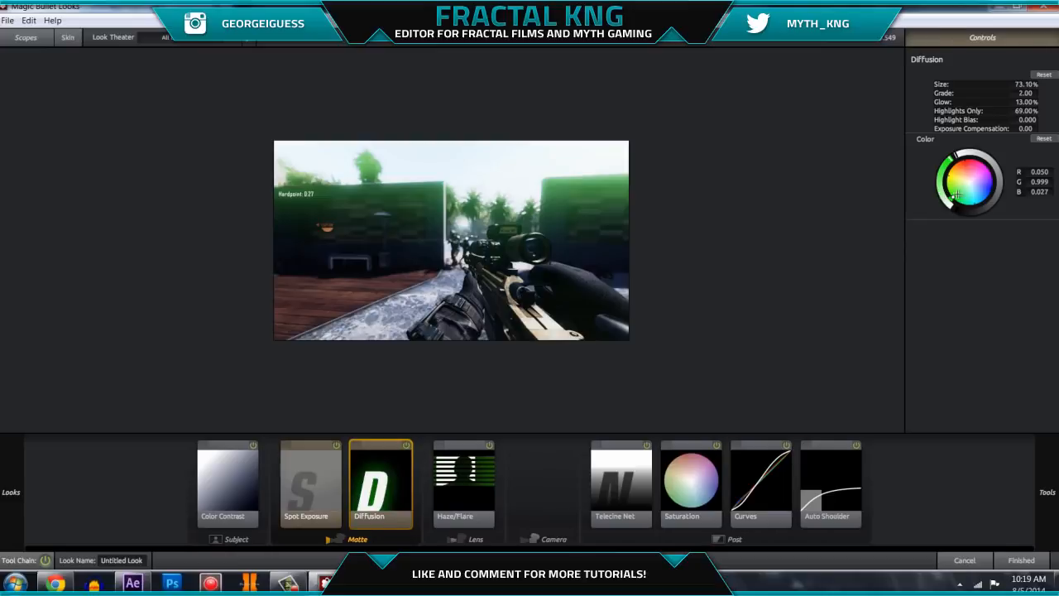
{"action": "left_click", "coordinate": [469, 497]}
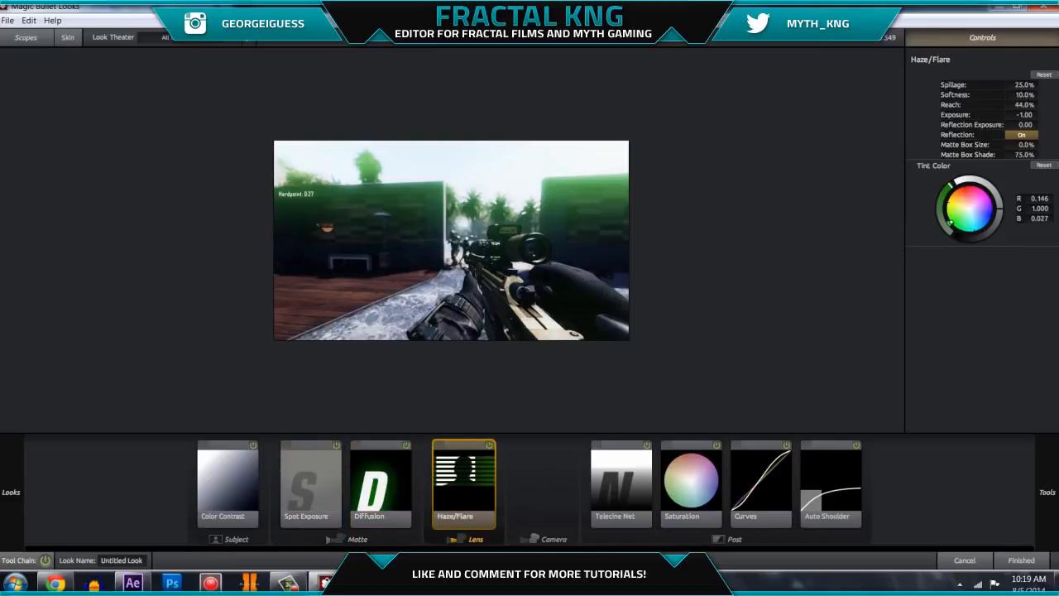
Try an orange Diffusion color with Haze/Flare disabled, and restore the green Diffusion color and Haze/Flare
{"action": "left_click", "coordinate": [491, 445]}
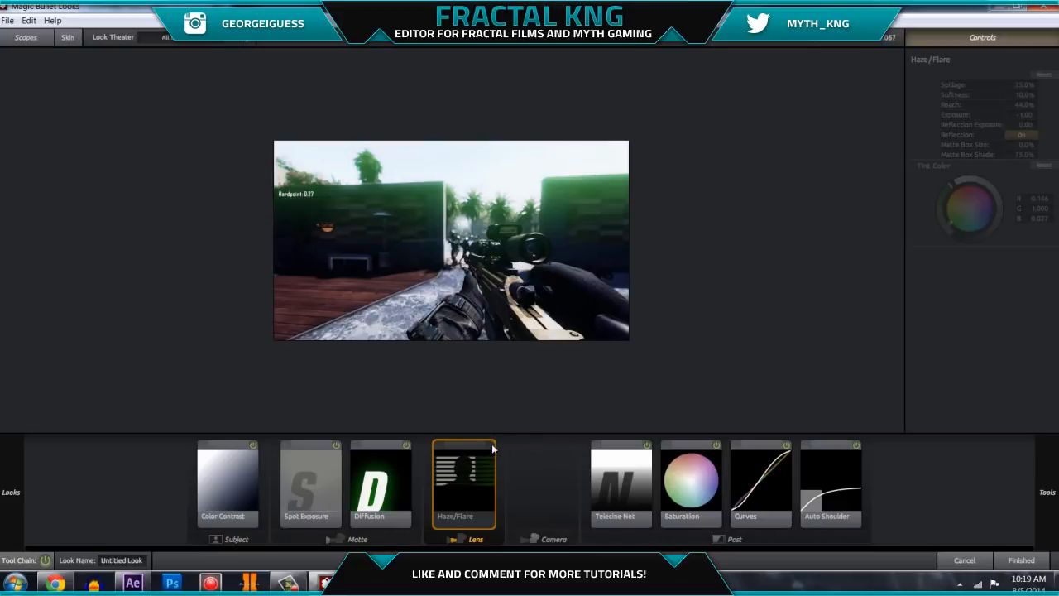
{"action": "left_click", "coordinate": [387, 480]}
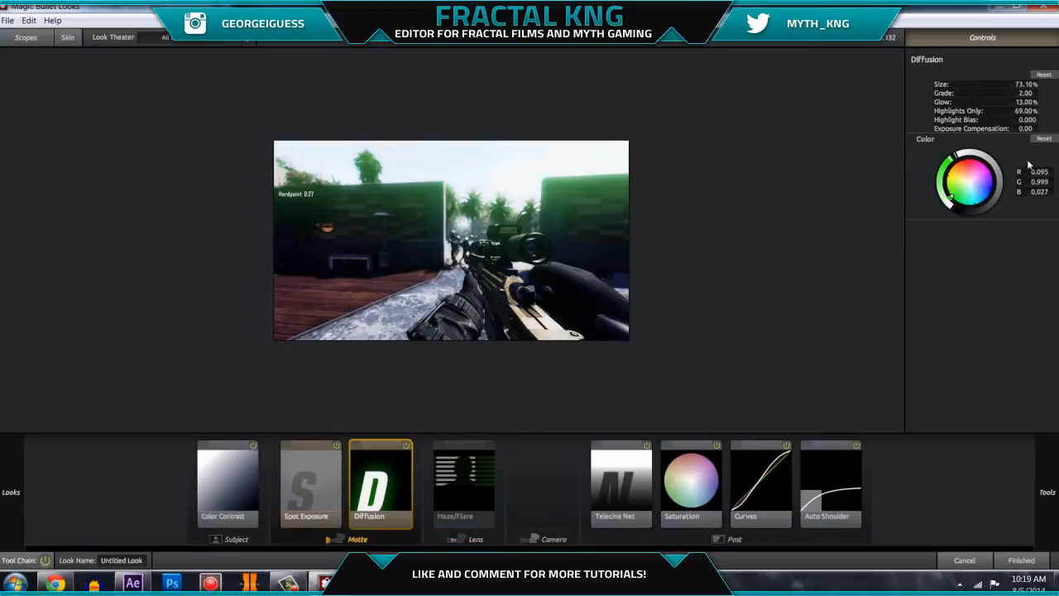
{"action": "left_click", "coordinate": [964, 173]}
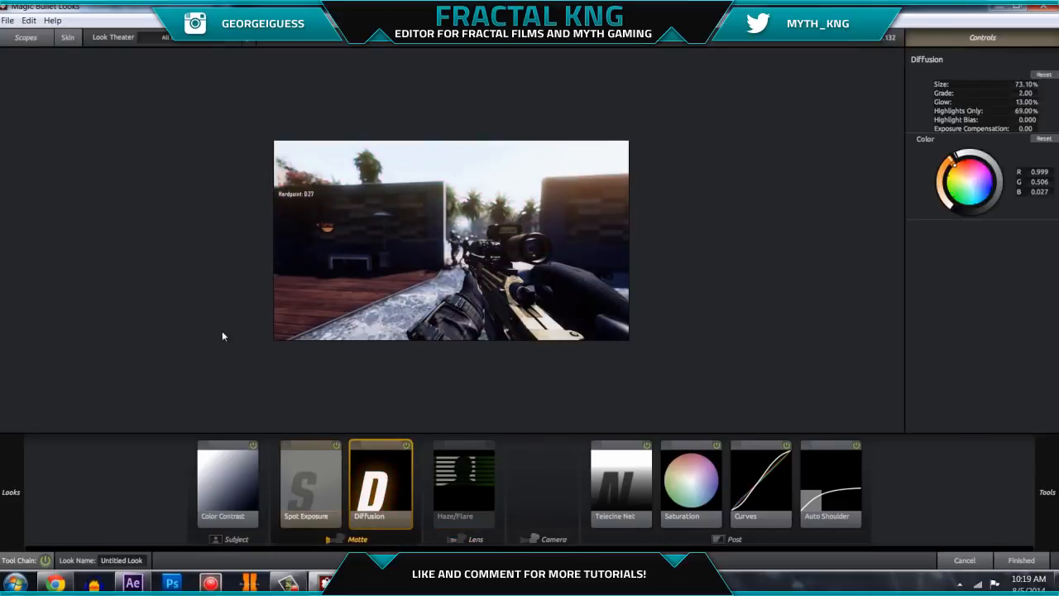
{"action": "left_click", "coordinate": [488, 445]}
{"action": "left_click", "coordinate": [487, 451]}
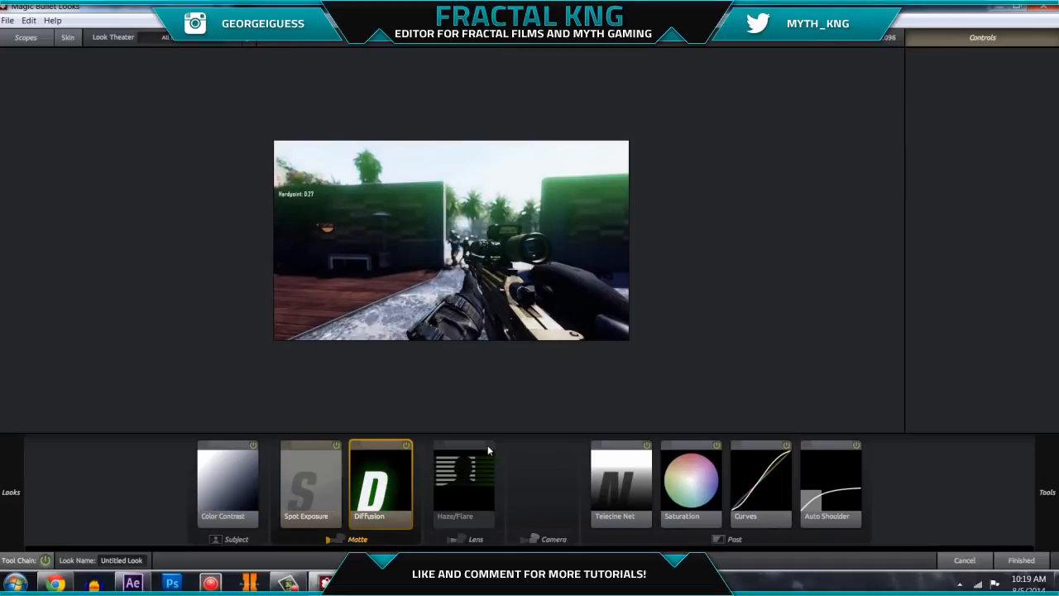
Apply the green look and reopen it from the selected adjustment layer with the playhead at 0:00:01:19
{"action": "left_click", "coordinate": [1021, 560]}
{"action": "left_click", "coordinate": [853, 365]}
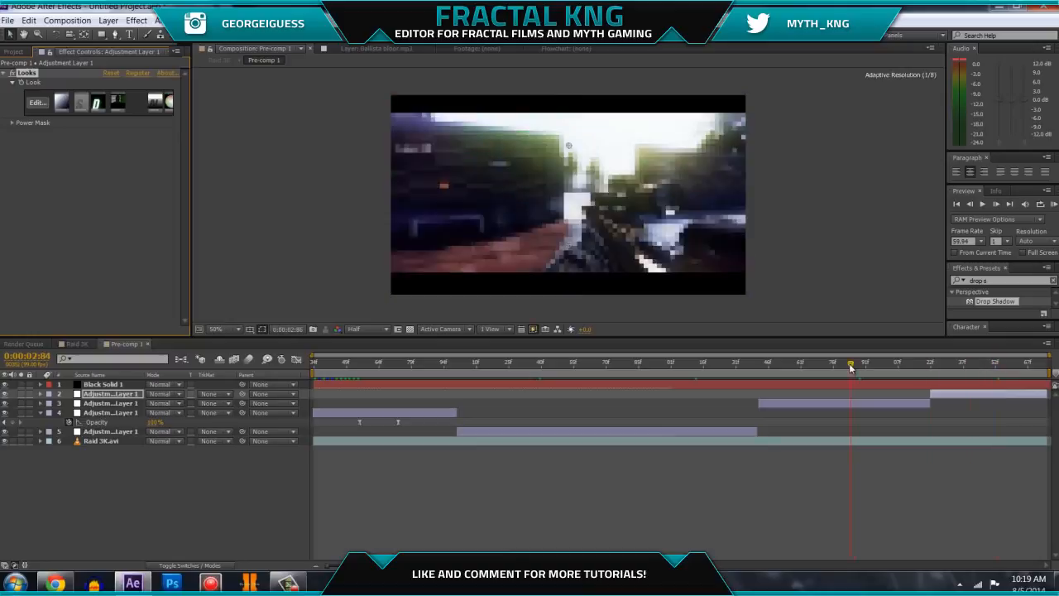
{"action": "left_click", "coordinate": [580, 364]}
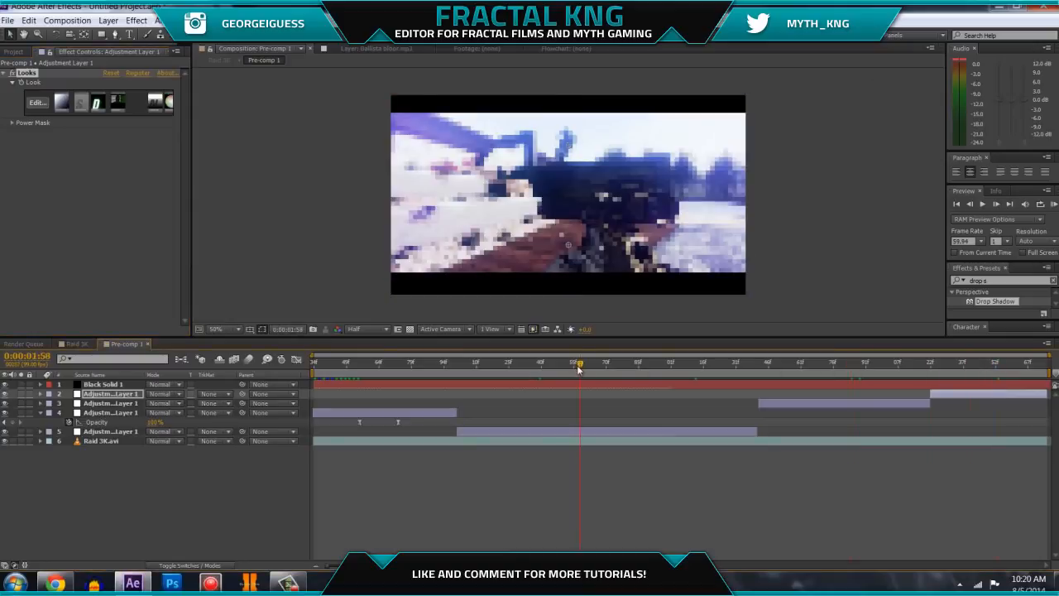
{"action": "left_click_drag", "start_coordinate": [624, 365], "coordinate": [495, 367]}
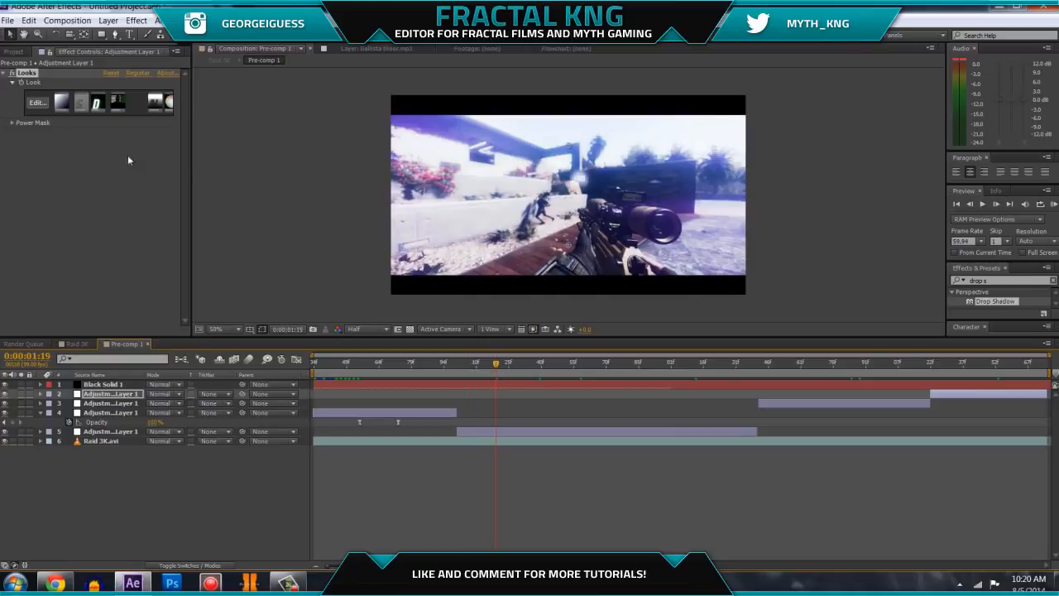
{"action": "left_click", "coordinate": [34, 107]}
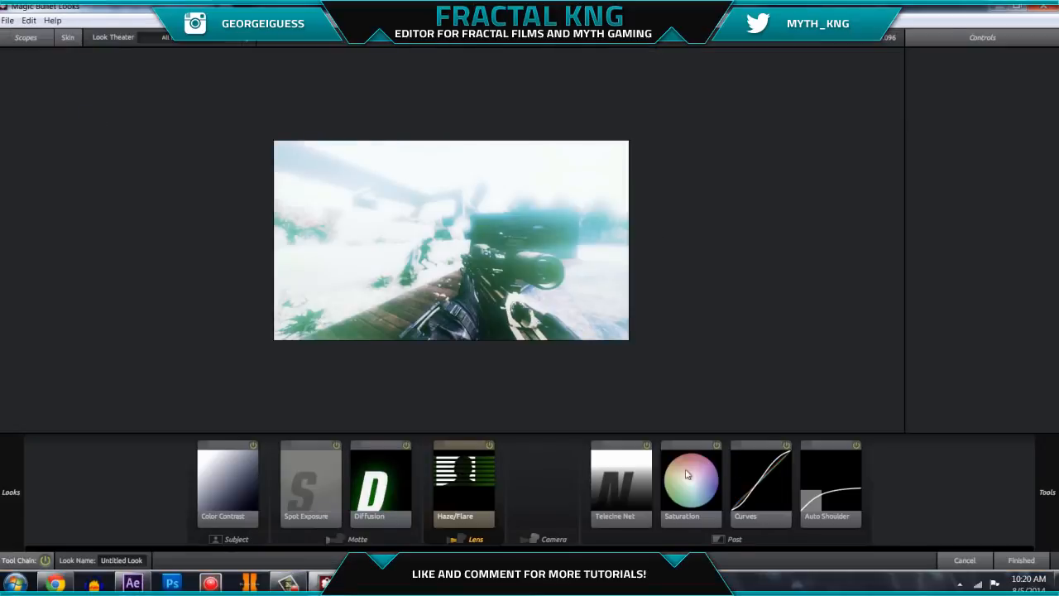
Apply the green look and preview the color-corrected footage from 0:00:00:89
{"action": "left_click", "coordinate": [1025, 561]}
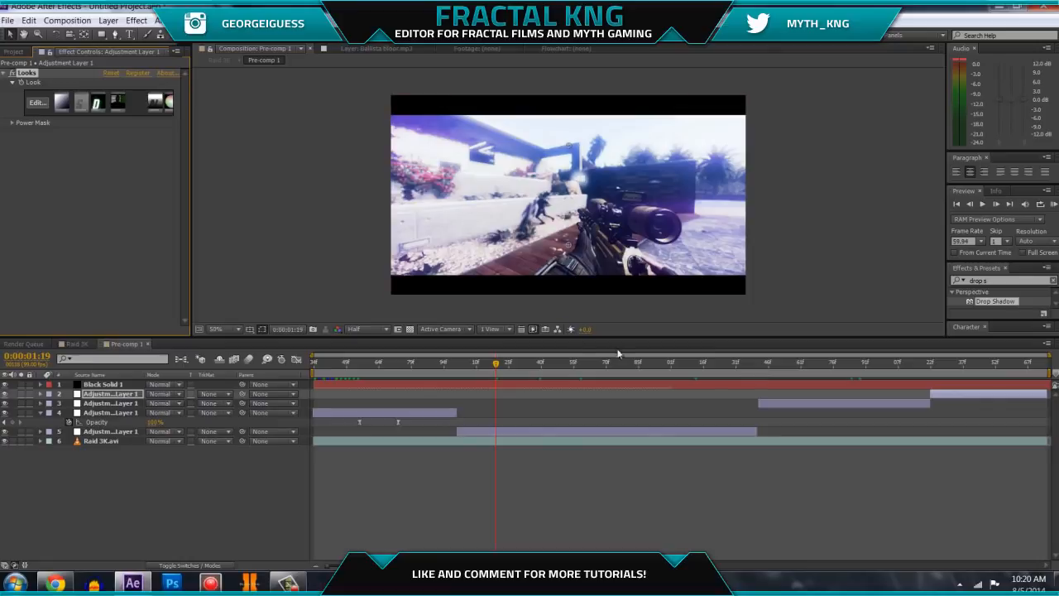
{"action": "left_click_drag", "start_coordinate": [630, 365], "coordinate": [435, 367]}
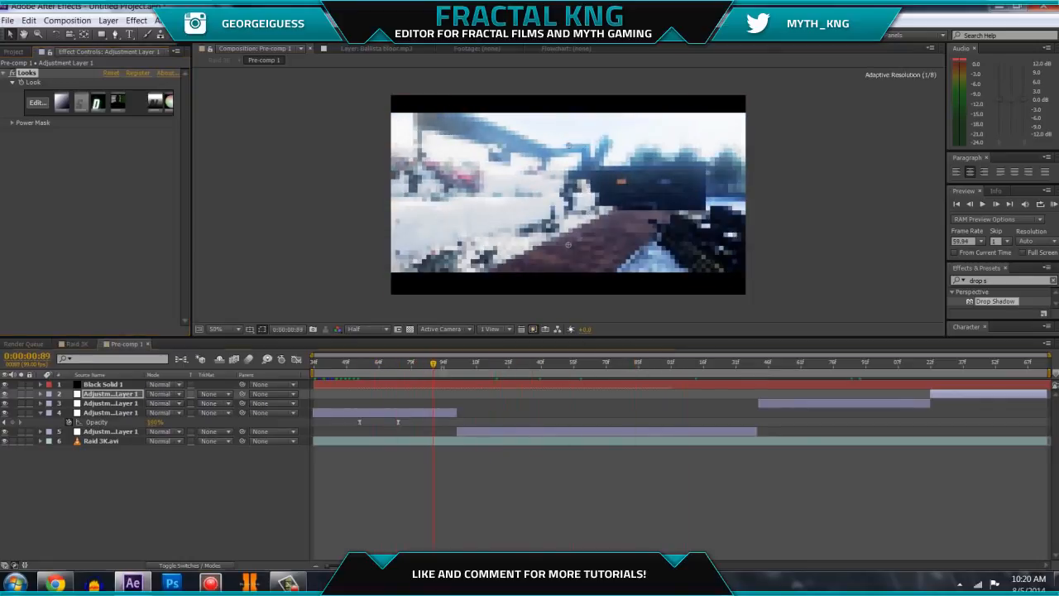
{"action": "left_click", "coordinate": [892, 204]}
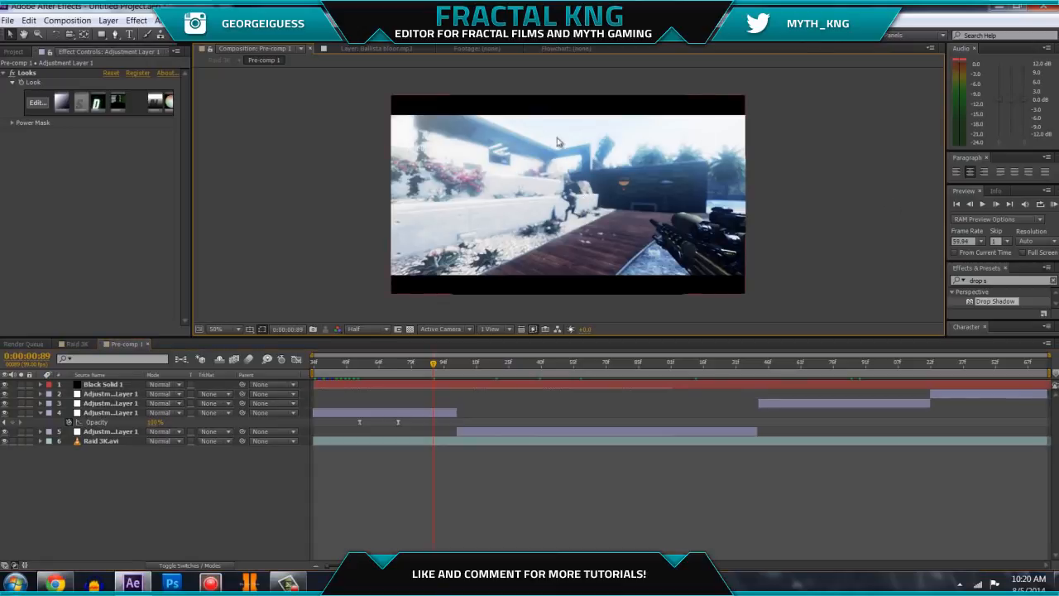
{"action": "key", "text": "space"}
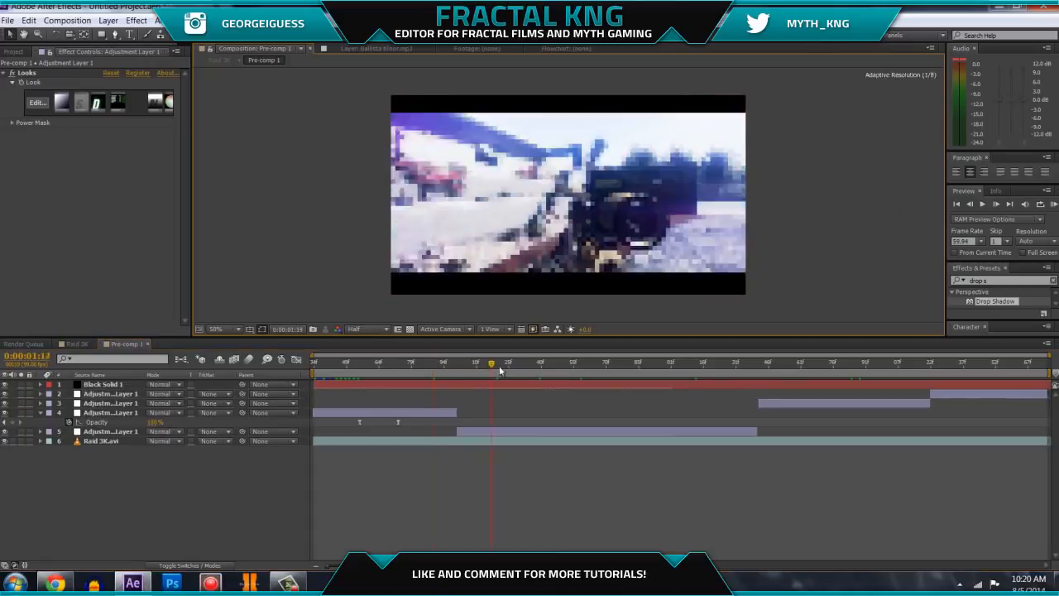
View the footage at 0:00:01:65 and 0:00:01:95, and check the green look on the latter frame in the look editor
{"action": "left_click", "coordinate": [596, 371]}
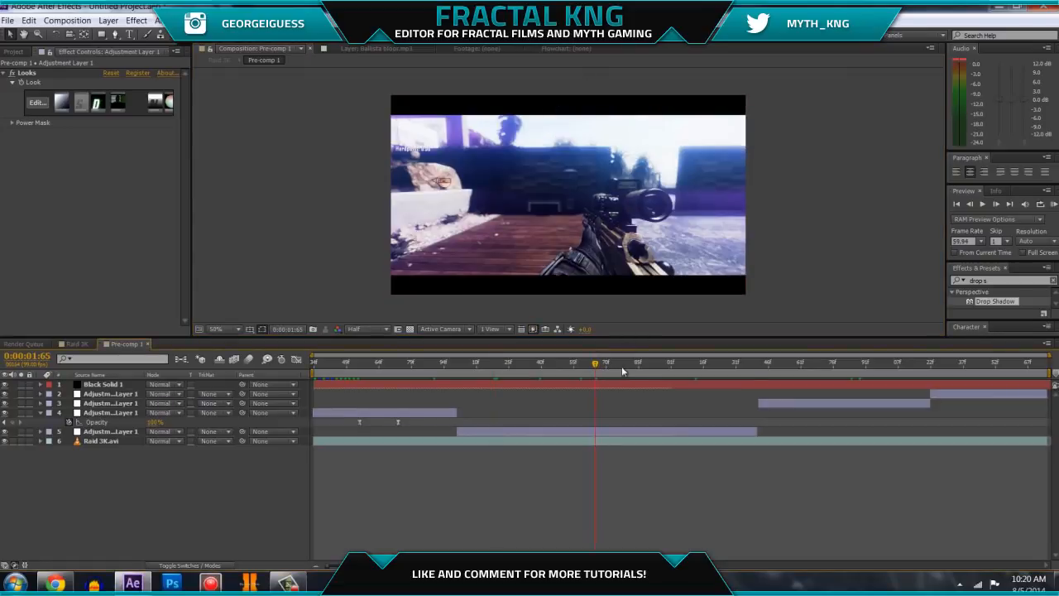
{"action": "left_click", "coordinate": [659, 371]}
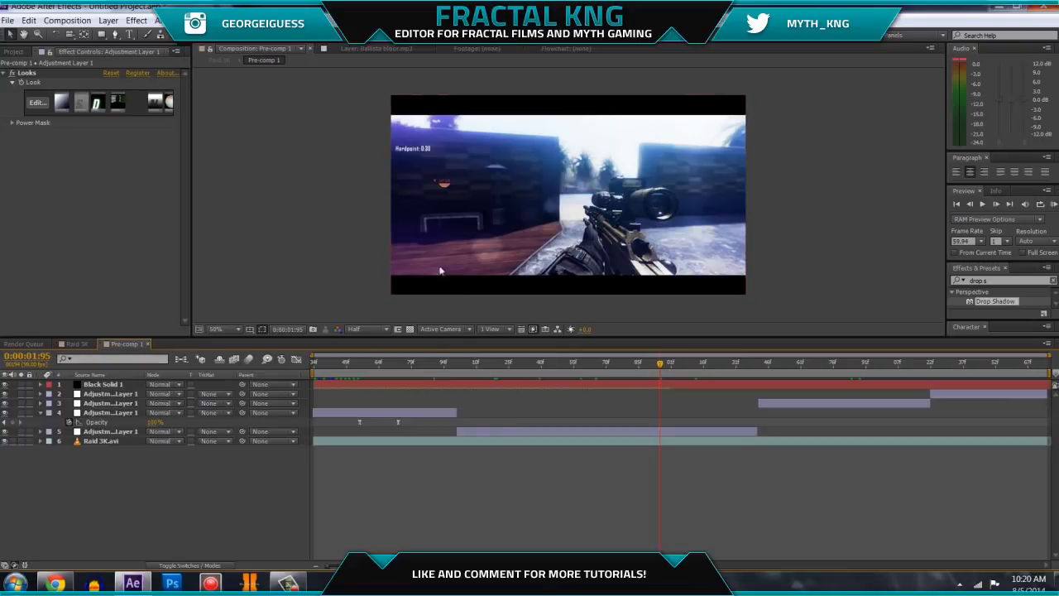
{"action": "left_click", "coordinate": [37, 104]}
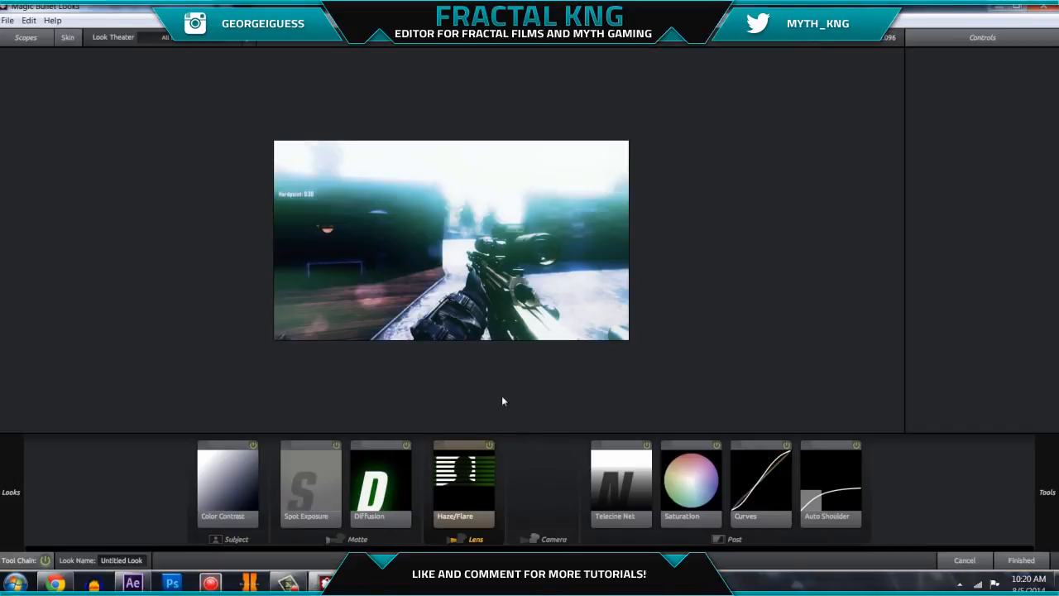
{"action": "left_click", "coordinate": [1017, 560]}
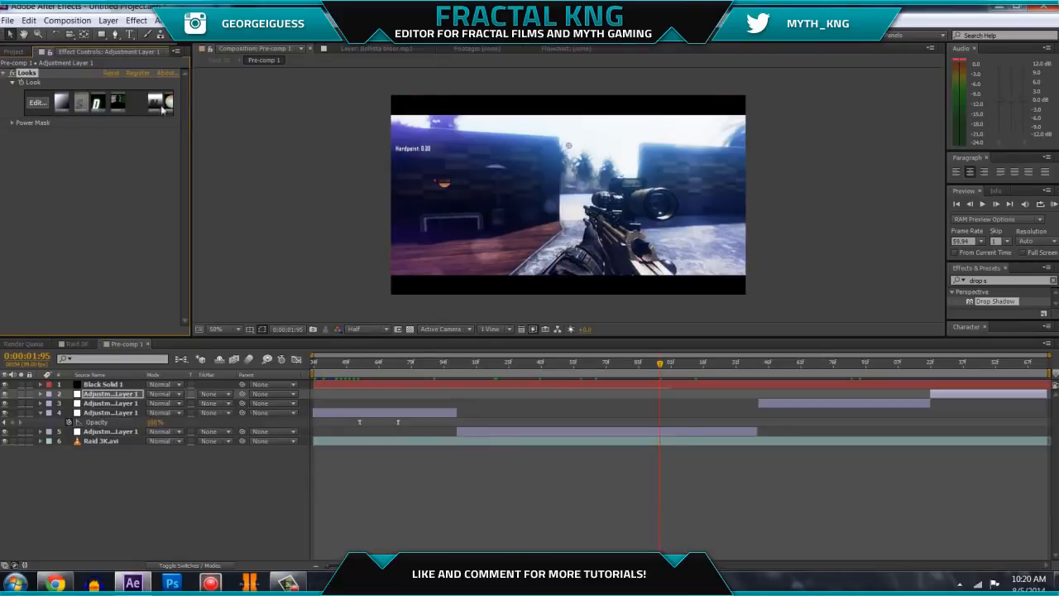
Compare the adjustment layers' color corrections at 0:00:02:97, 0:00:03:52, 0:00:02:80 and 0:00:01:77
{"action": "left_click_drag", "start_coordinate": [829, 366], "coordinate": [878, 367]}
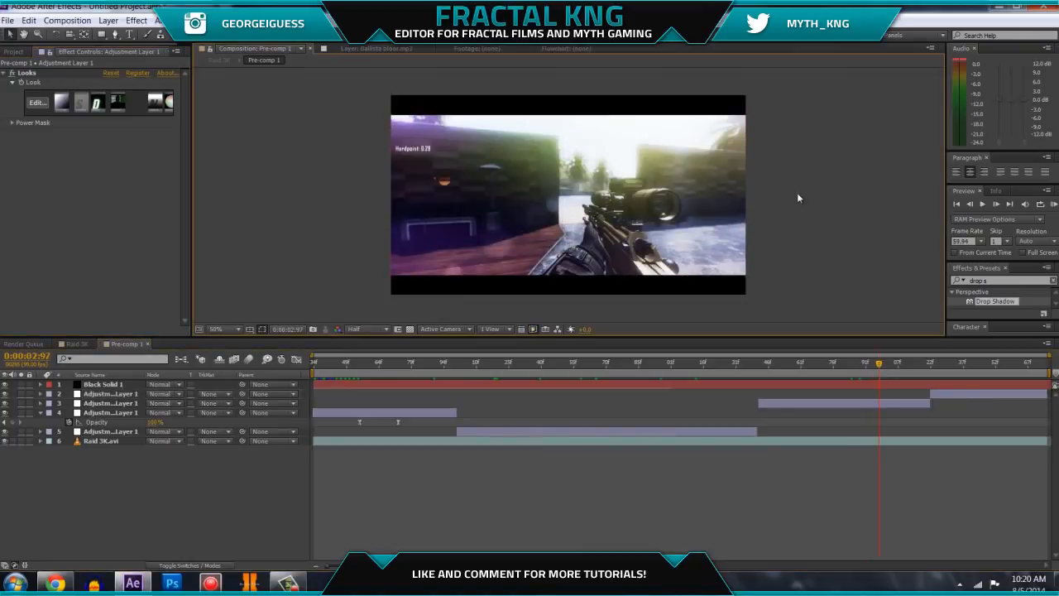
{"action": "left_click", "coordinate": [995, 366]}
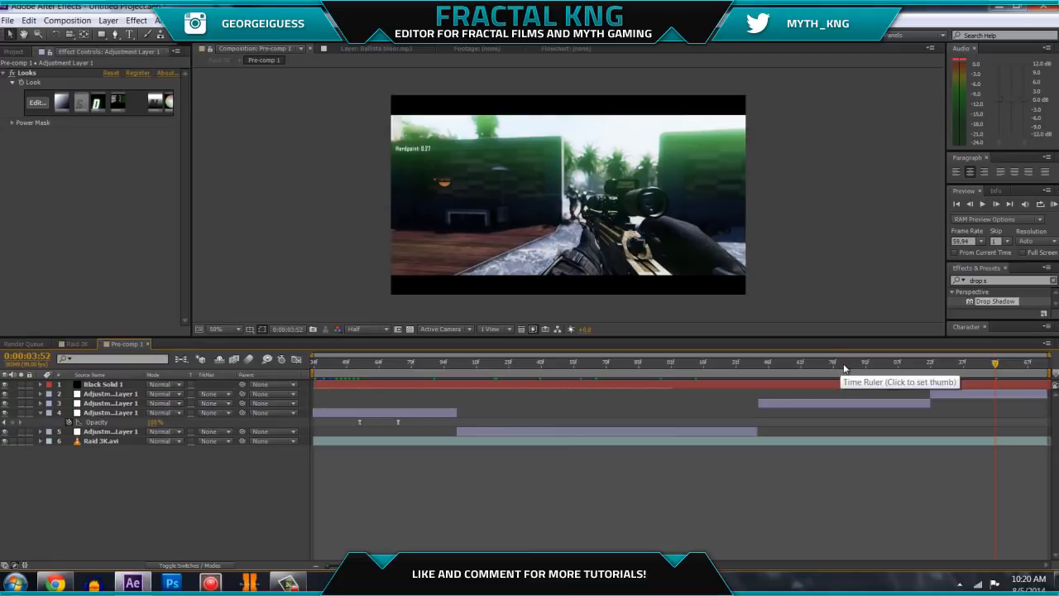
{"action": "left_click", "coordinate": [842, 364]}
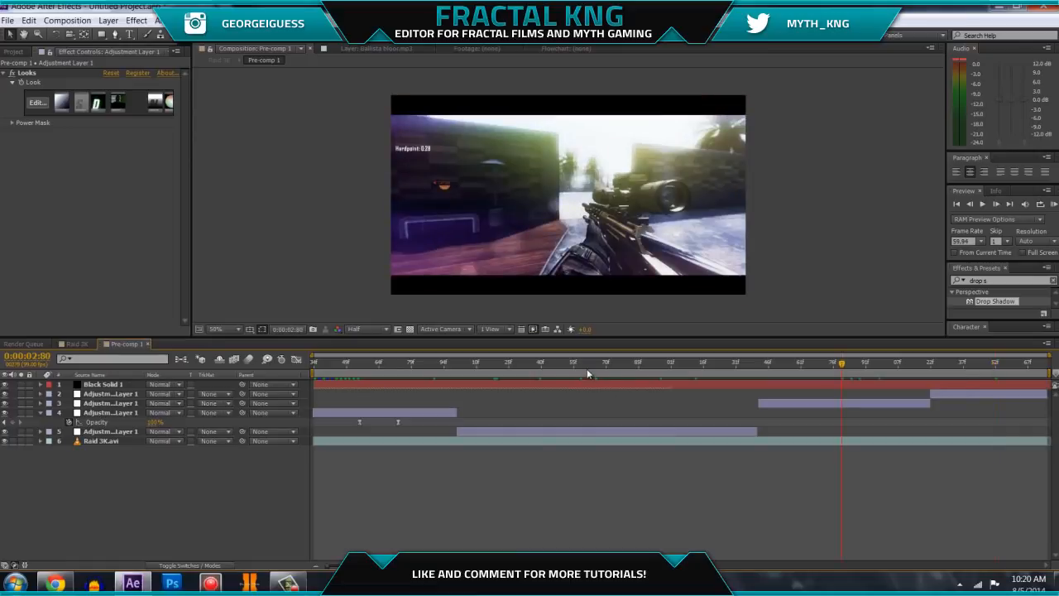
{"action": "left_click", "coordinate": [622, 366]}
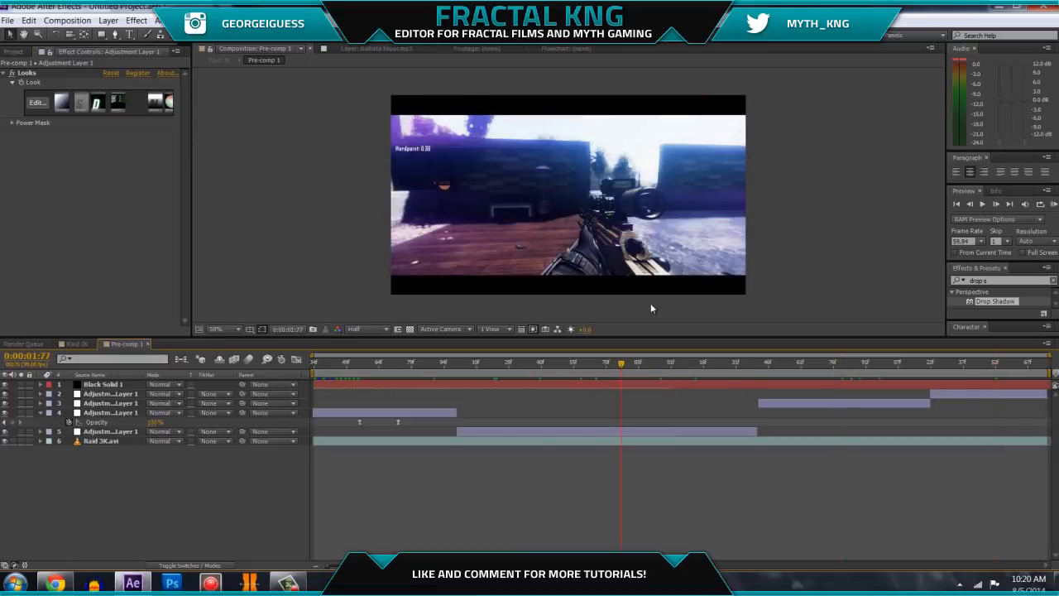